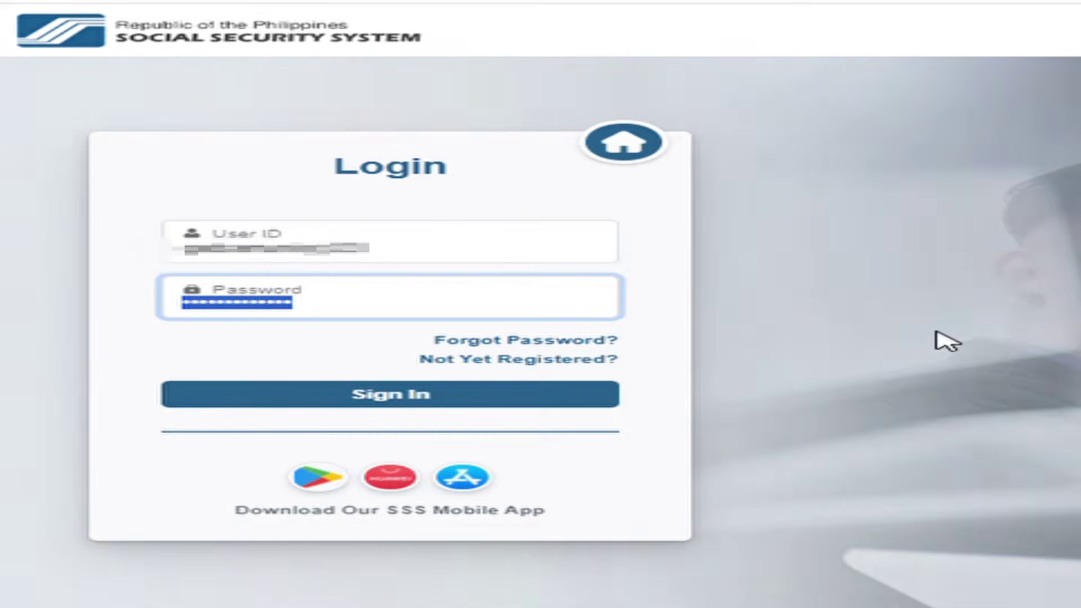
Sign in to the employer account by entering the account password, and dismiss the Time-based One-Time Password offer.
{"action": "type", "text": "•••••••••"}
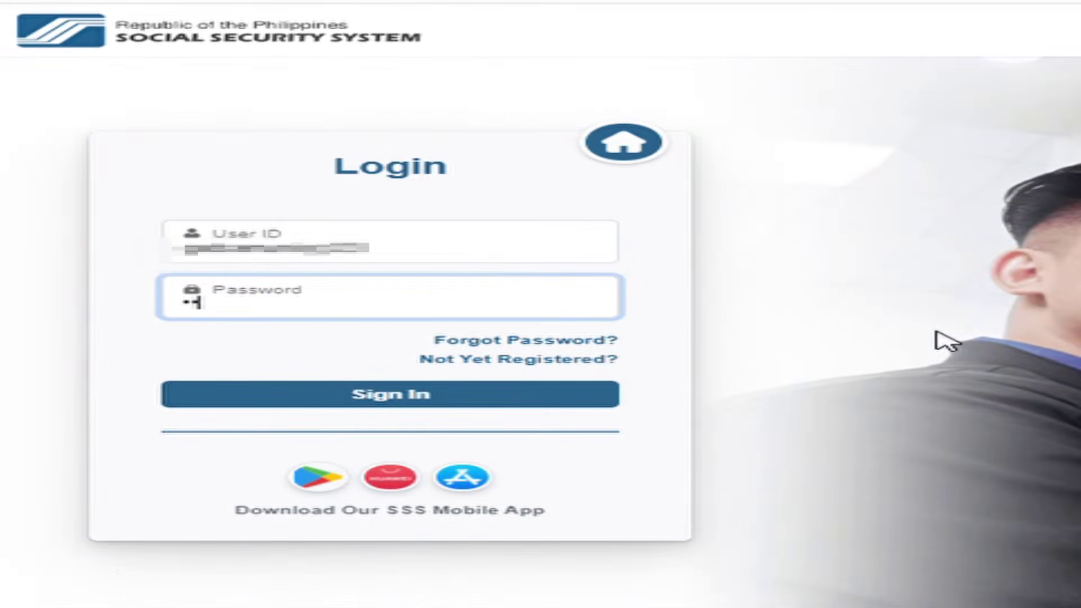
{"action": "type", "text": "•••••"}
{"action": "key", "text": "Return"}
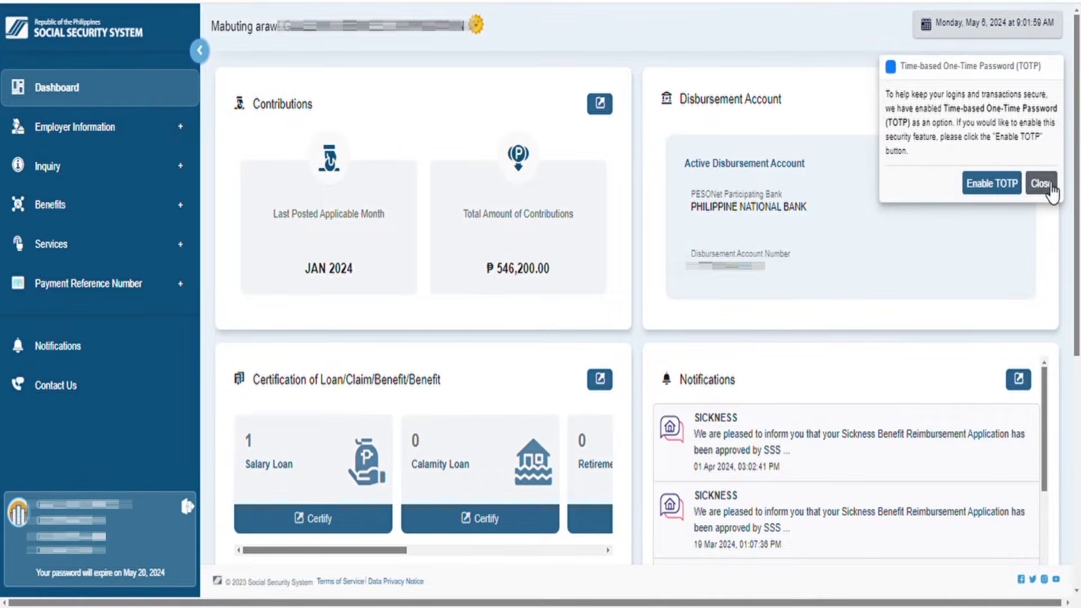
{"action": "left_click", "coordinate": [1040, 183]}
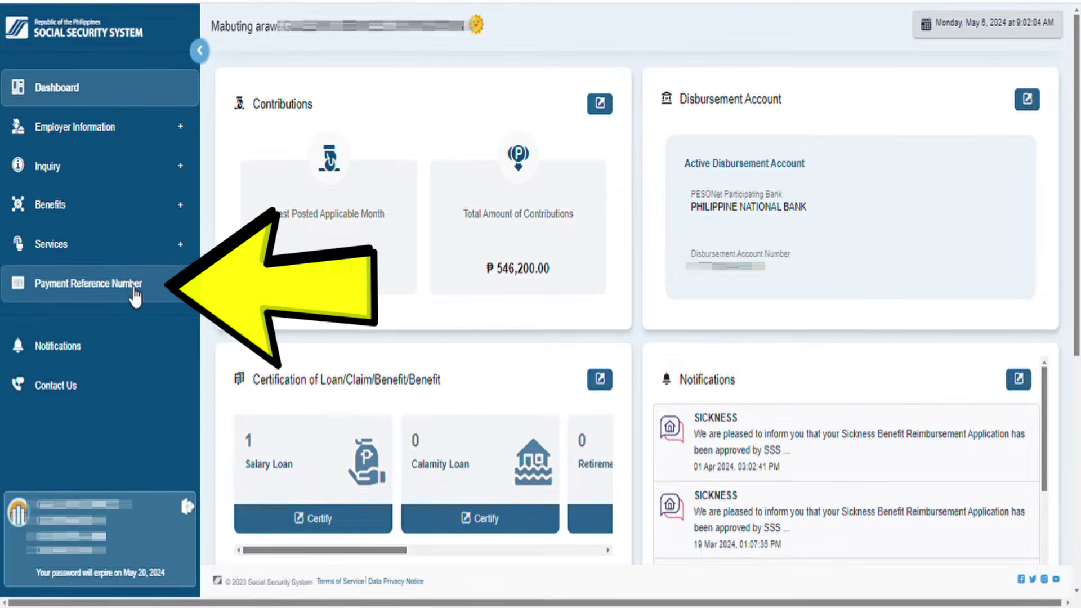
Open the Contributions payment reference number facility and view the past unpaid PRNs.
{"action": "left_click", "coordinate": [125, 292]}
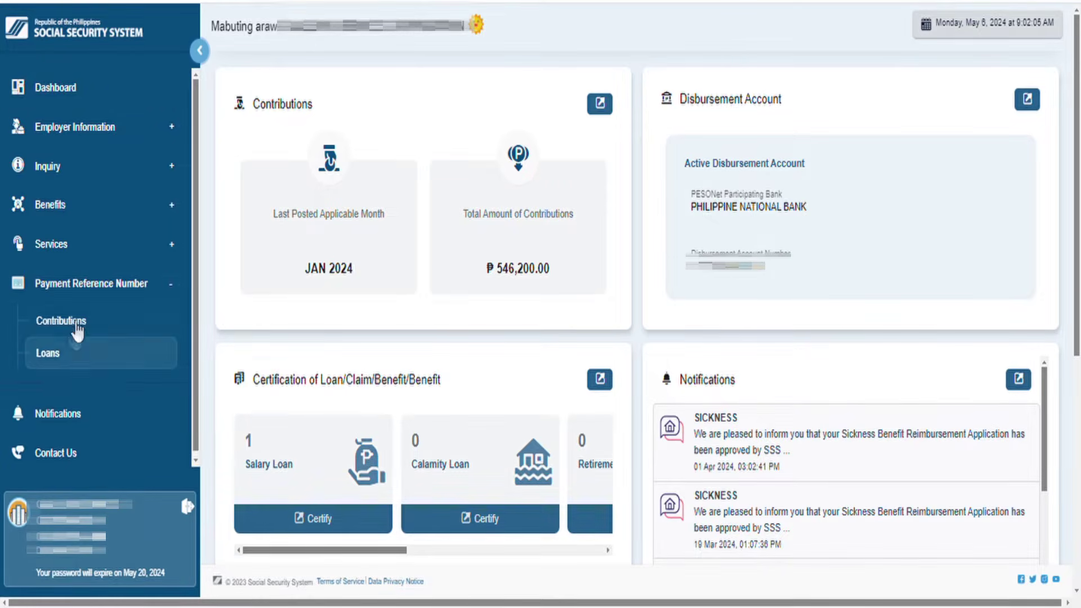
{"action": "left_click", "coordinate": [78, 328]}
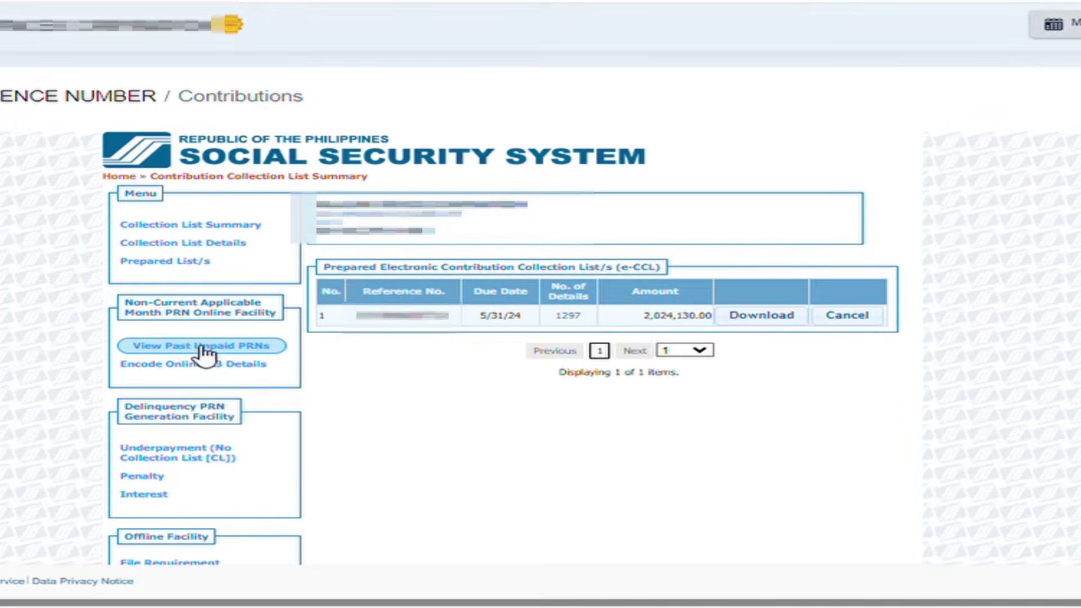
{"action": "left_click", "coordinate": [186, 346]}
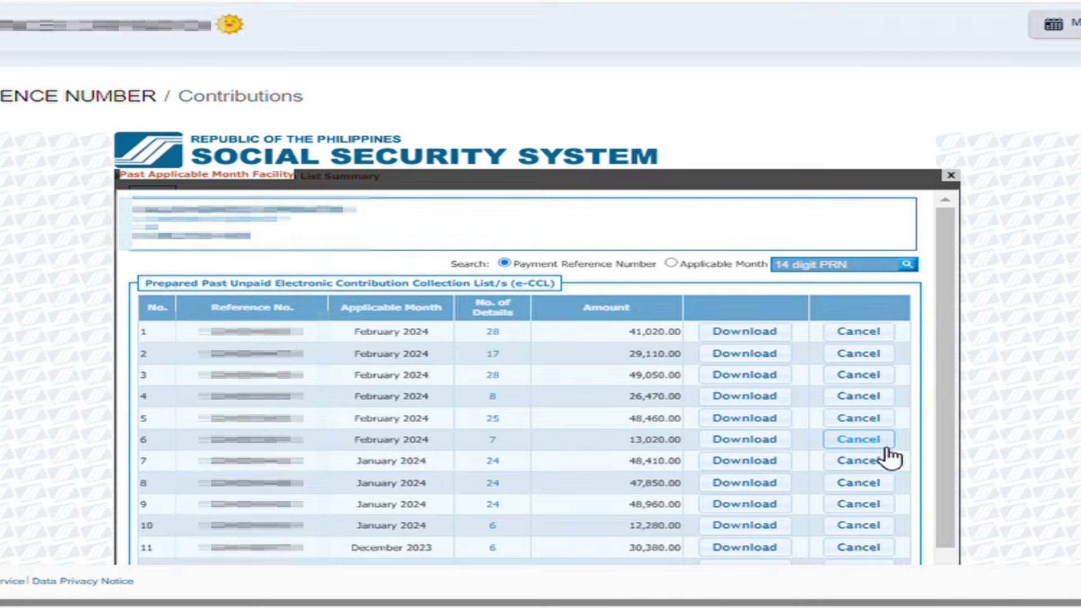
Create a new e-CCL for past applicable month 022024 and submit it.
{"action": "scroll", "coordinate": [888, 457], "scroll_direction": "down", "scroll_amount": 4}
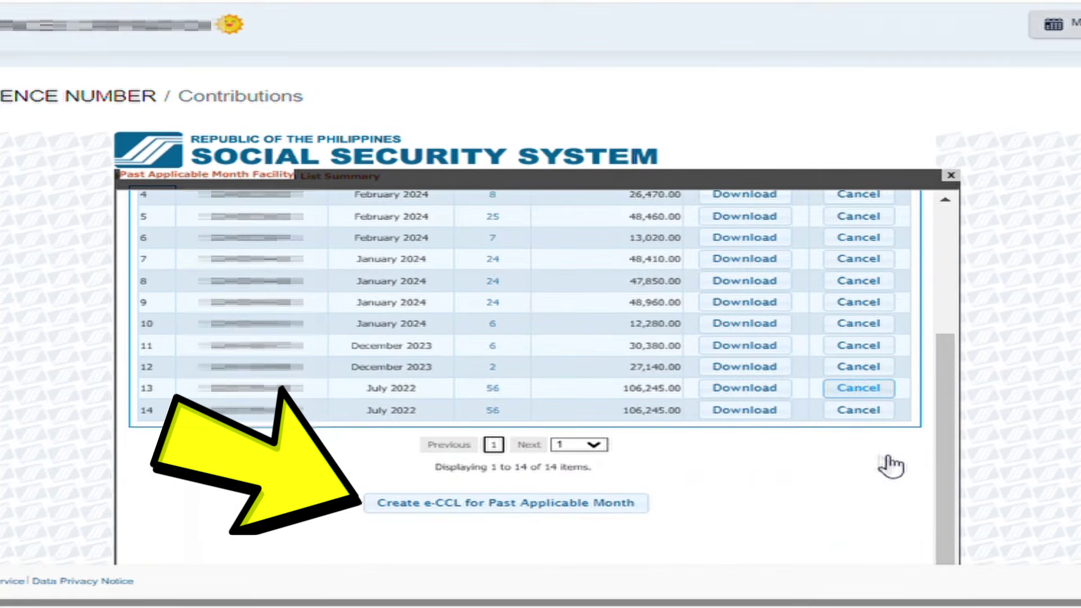
{"action": "left_click", "coordinate": [570, 507]}
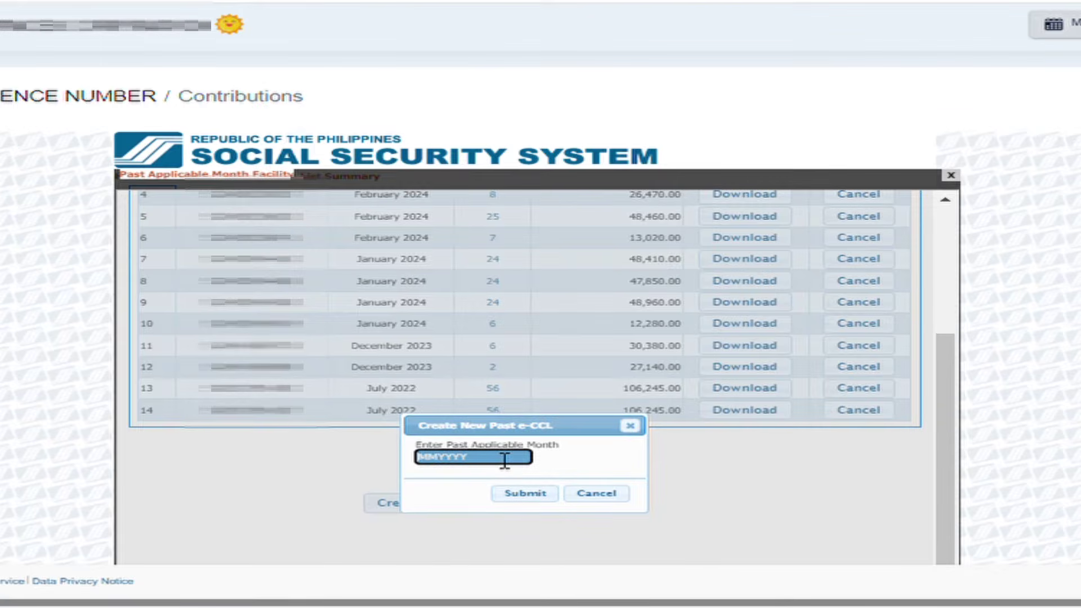
{"action": "type", "text": "022024"}
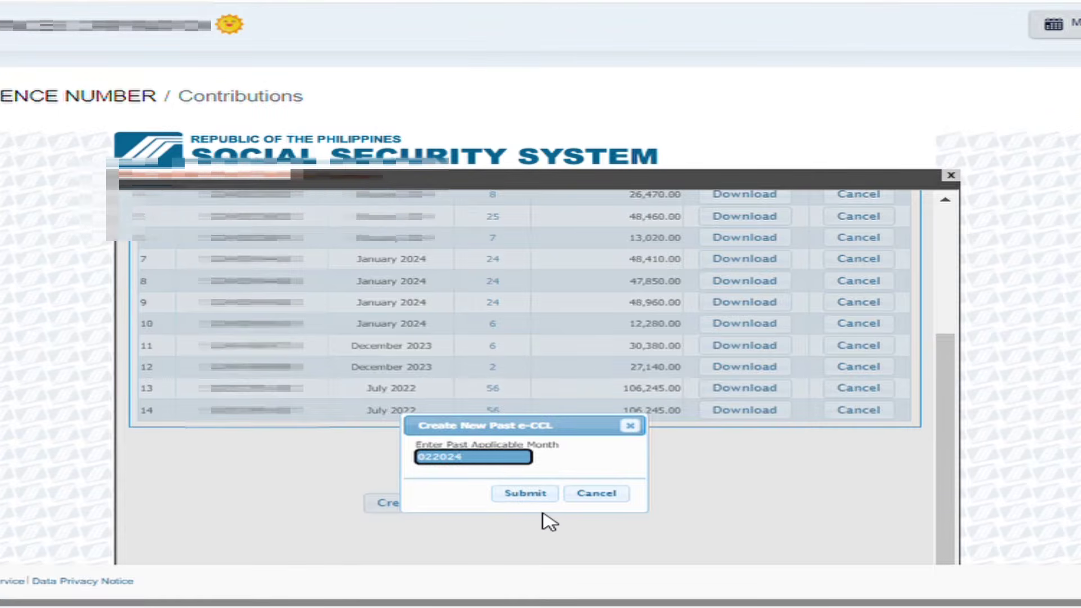
{"action": "left_click", "coordinate": [533, 495]}
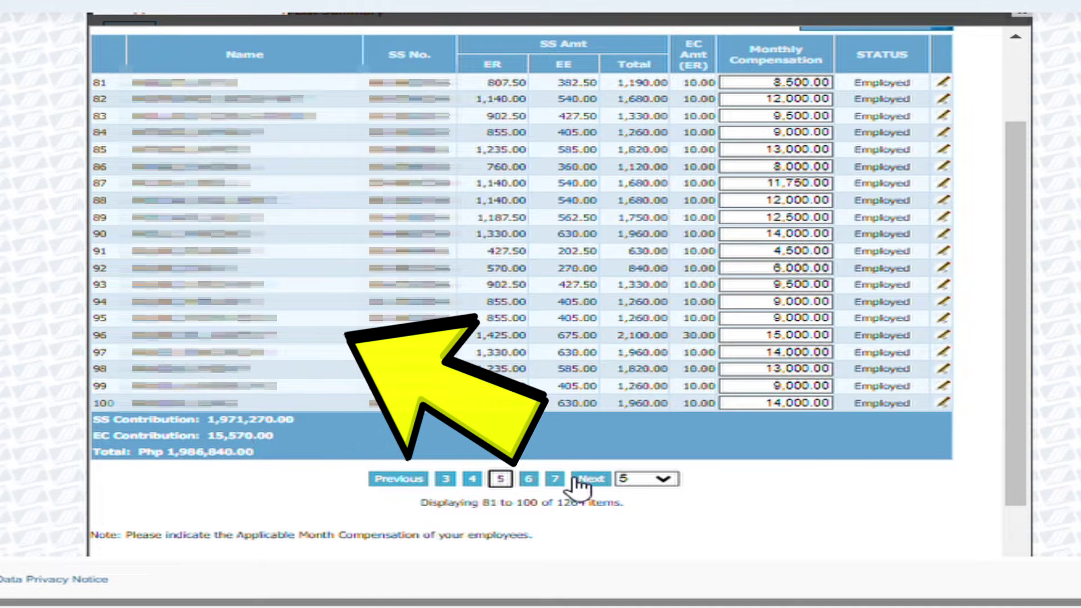
Page forward through the February 2024 employee list to review names, contribution amounts and monthly compensation.
{"action": "left_click", "coordinate": [588, 478]}
{"action": "left_click", "coordinate": [588, 478]}
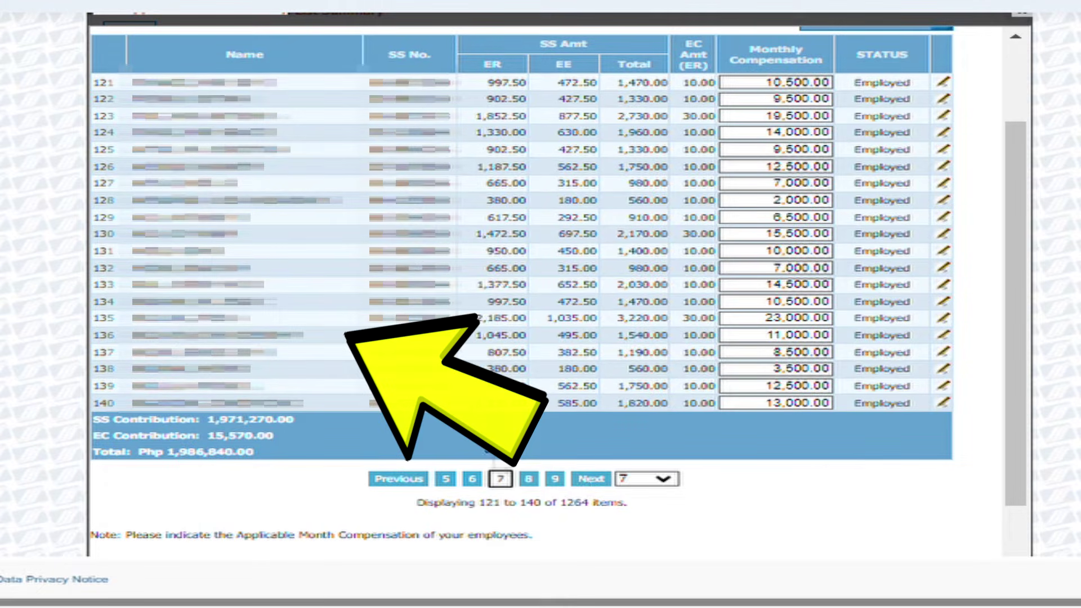
{"action": "left_click", "coordinate": [575, 480]}
{"action": "left_click", "coordinate": [575, 480]}
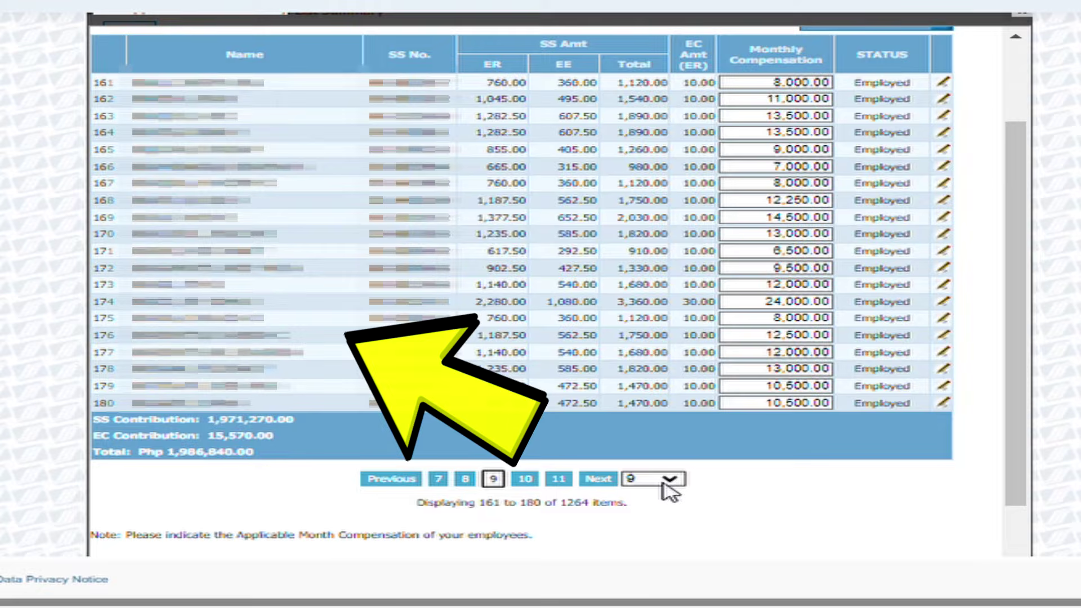
{"action": "left_click", "coordinate": [643, 473]}
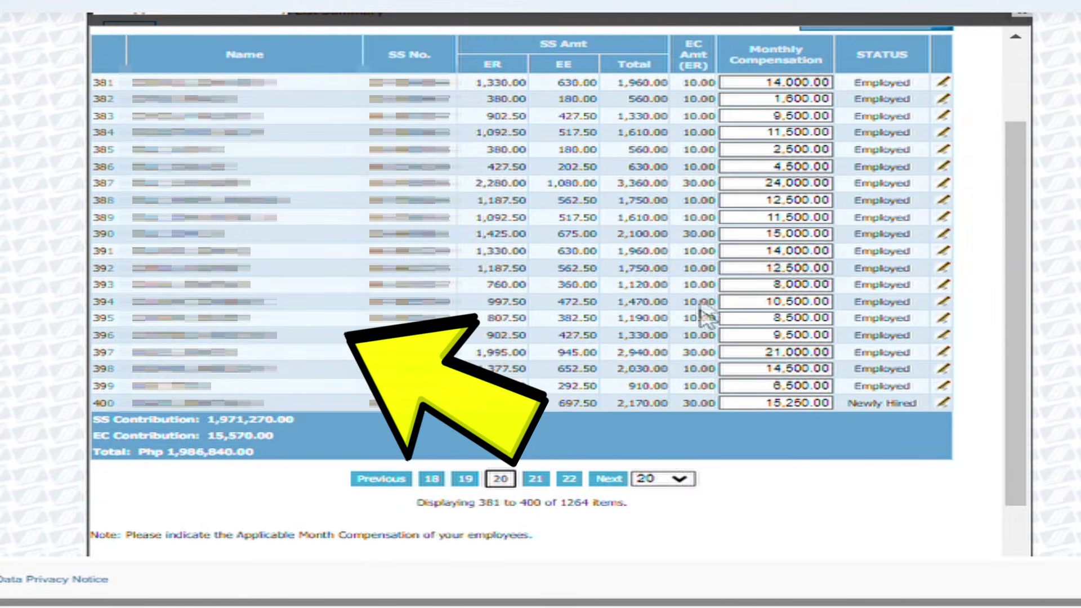
{"action": "left_click", "coordinate": [664, 473]}
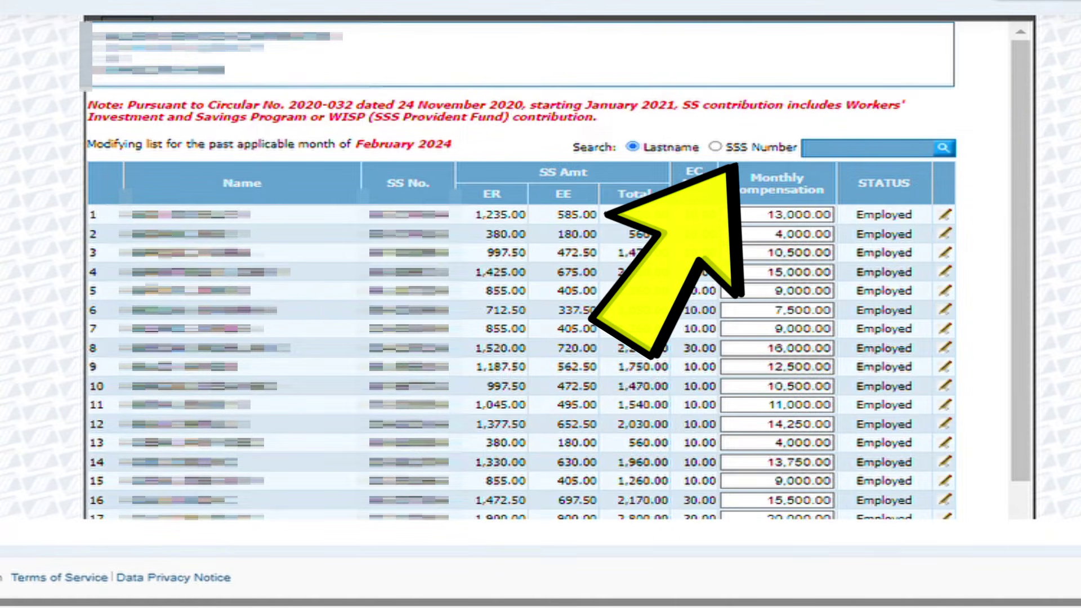
Search the February 2024 employee list for one employee by last name.
{"action": "left_click", "coordinate": [878, 149]}
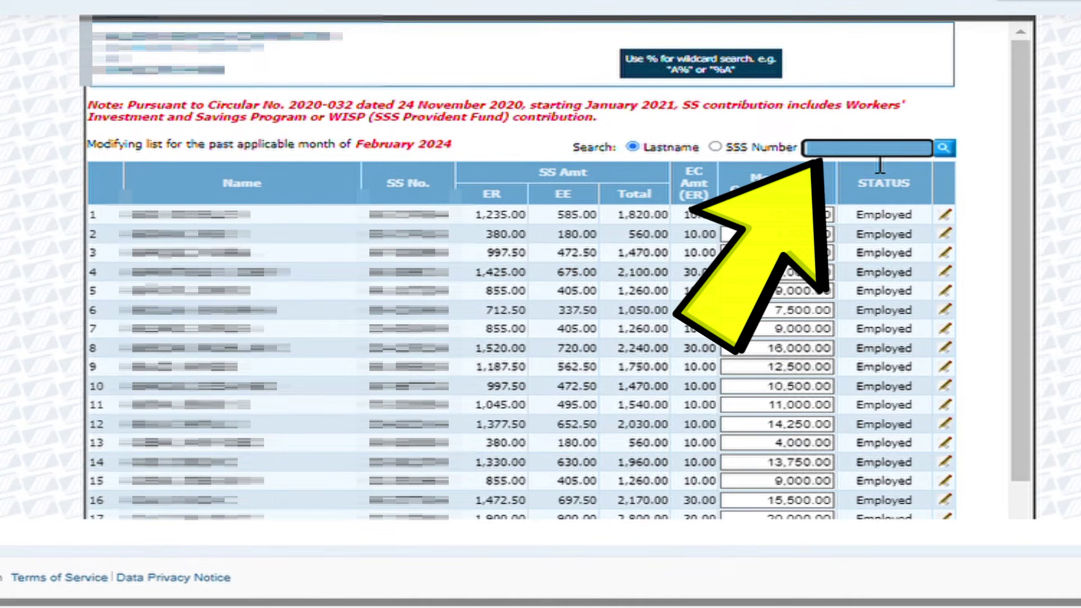
{"action": "type", "text": "aLAC"}
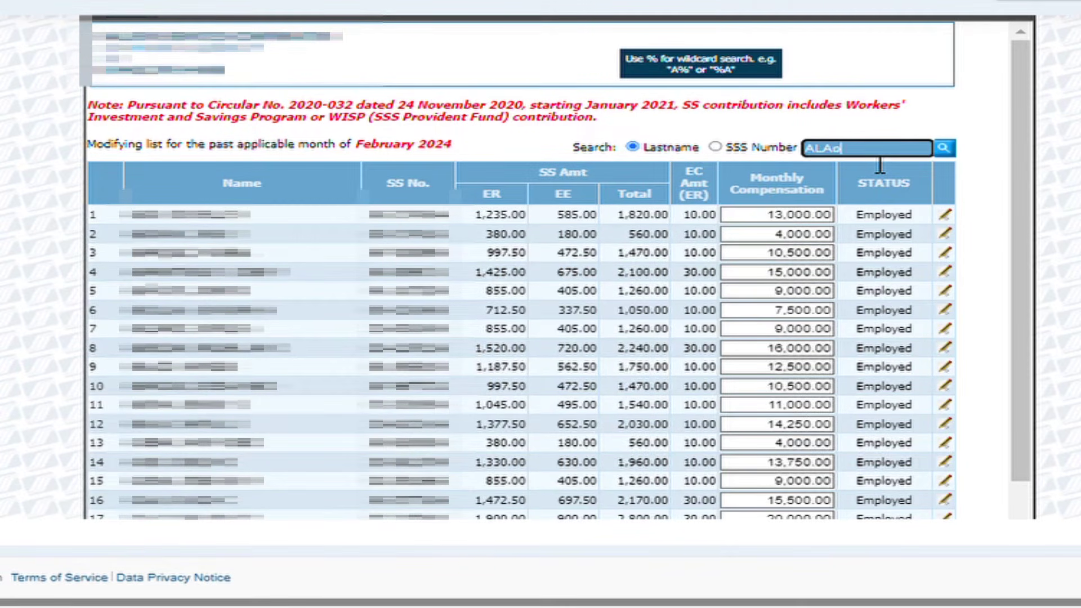
{"action": "left_click", "coordinate": [951, 149]}
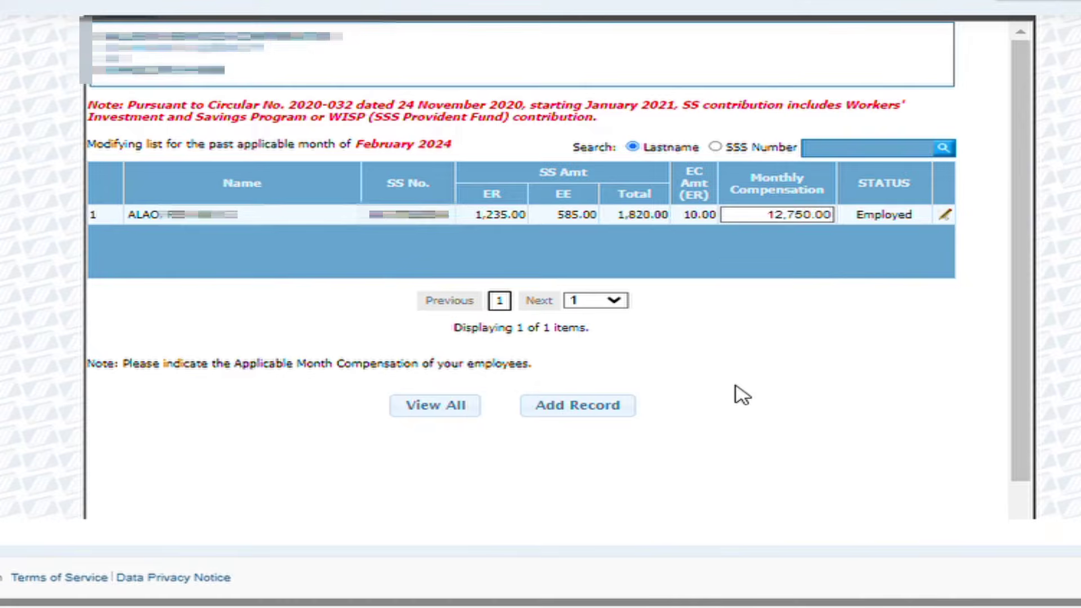
Restore the full employee list and start creating a partial list for February 2024.
{"action": "left_click", "coordinate": [472, 411]}
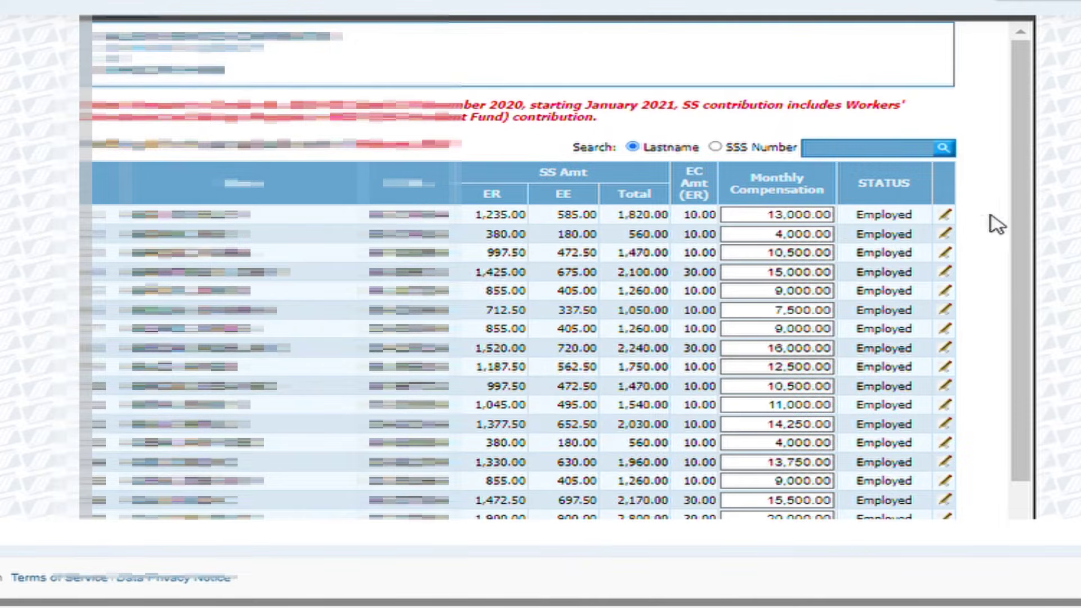
{"action": "scroll", "coordinate": [877, 318], "scroll_direction": "down", "scroll_amount": 5}
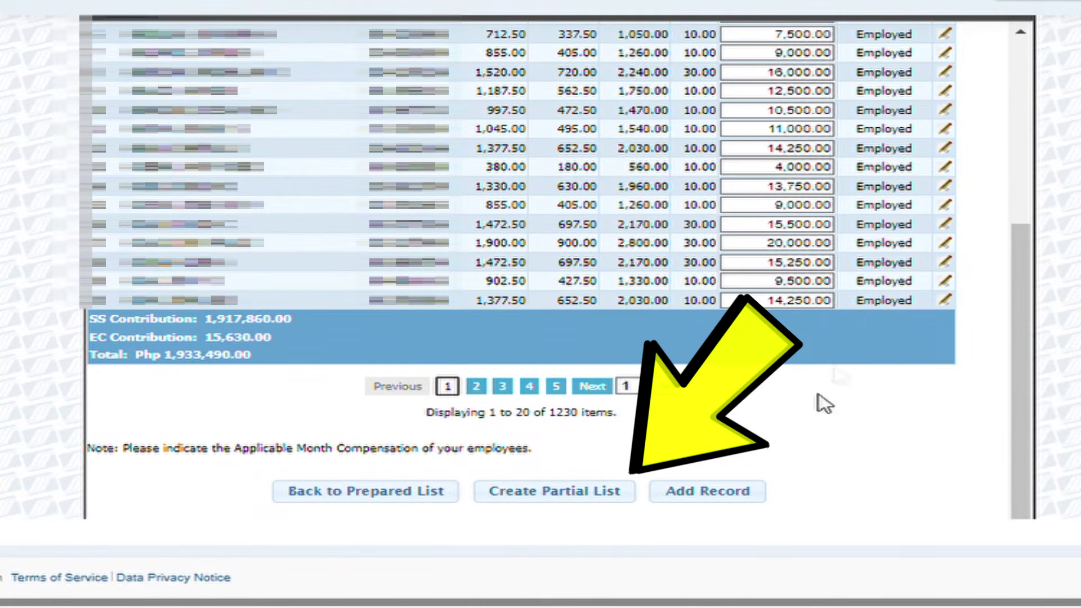
{"action": "left_click", "coordinate": [558, 502]}
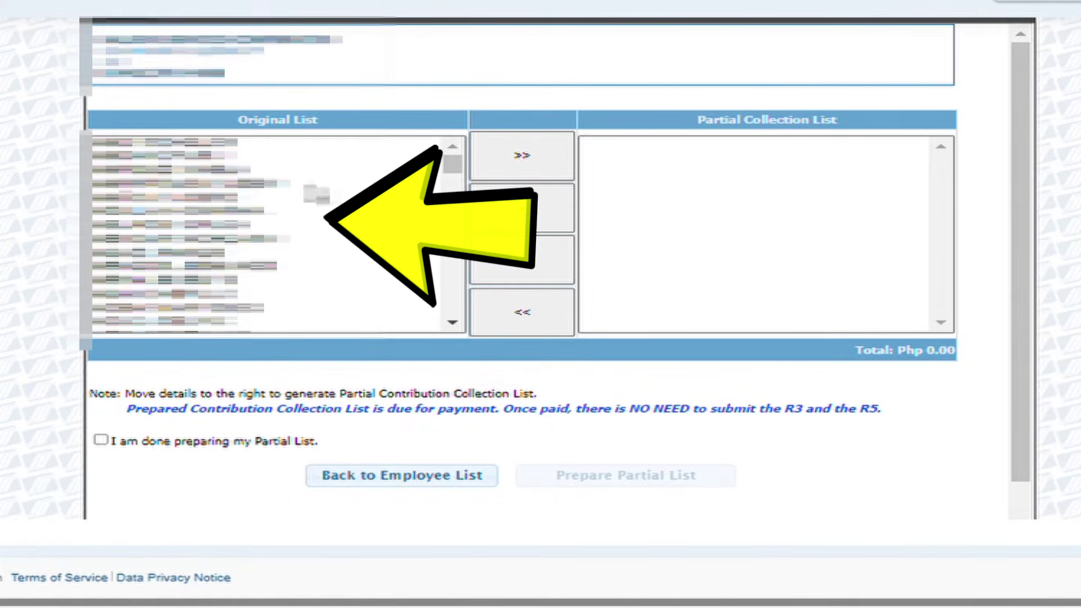
Find the employee searched for earlier in the Original List and move that person to the Partial Collection List.
{"action": "left_click", "coordinate": [305, 183]}
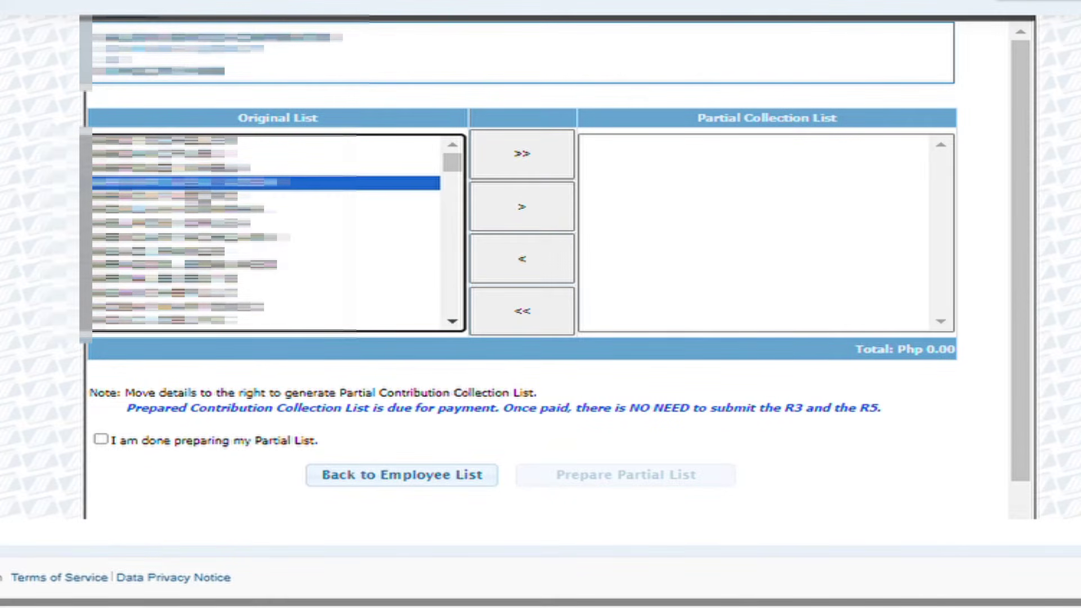
{"action": "key", "text": "Down"}
{"action": "key", "text": "Down"}
{"action": "key", "text": "Down"}
{"action": "key", "text": "Down"}
{"action": "key", "text": "Down"}
{"action": "key", "text": "Down"}
{"action": "key", "text": "Down"}
{"action": "key", "text": "Down"}
{"action": "key", "text": "Down"}
{"action": "key", "text": "Down"}
{"action": "key", "text": "Down"}
{"action": "key", "text": "Down"}
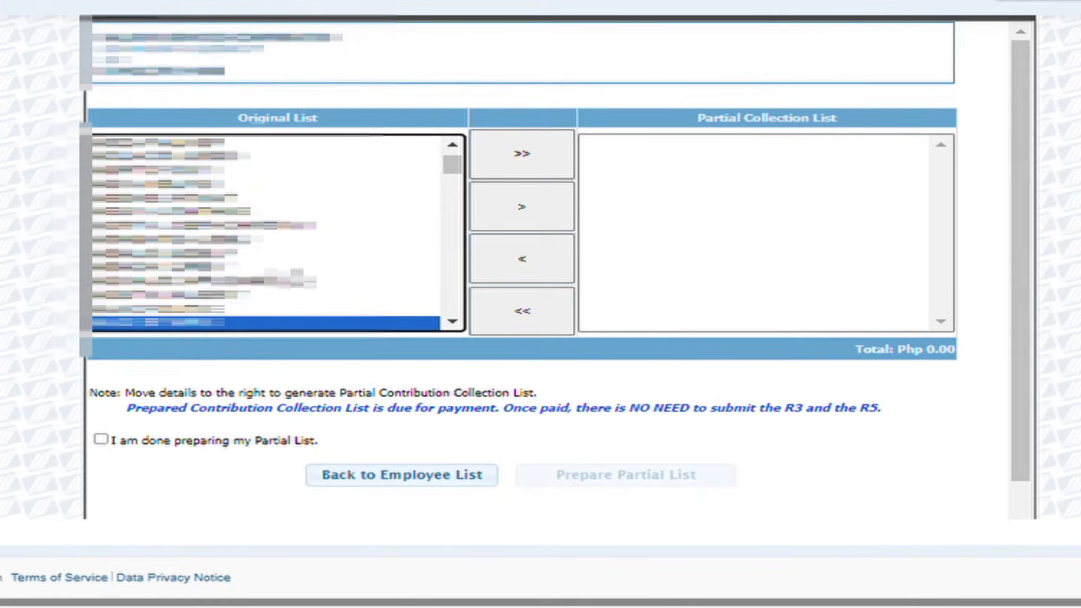
{"action": "left_click", "coordinate": [511, 207]}
{"action": "left_click", "coordinate": [517, 212]}
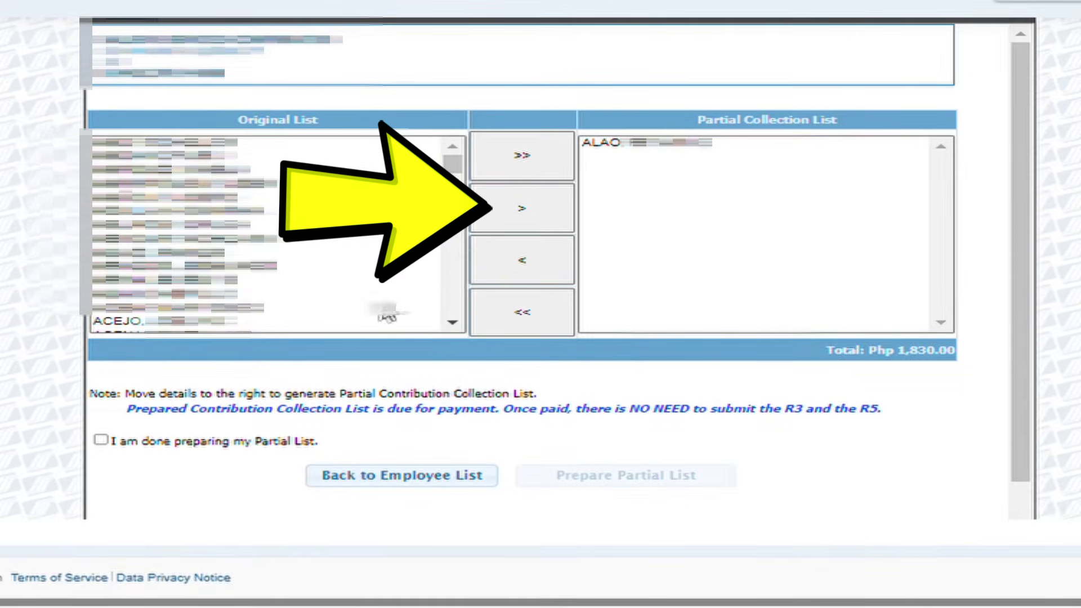
Transfer six more employees one at a time from the Original List to the Partial Collection List.
{"action": "left_click", "coordinate": [185, 239]}
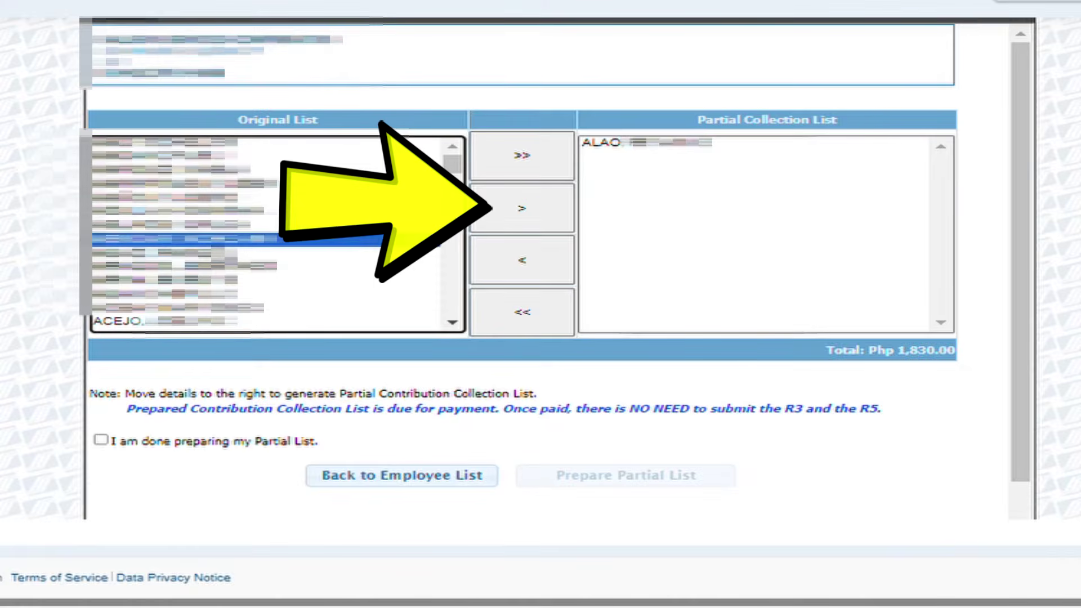
{"action": "left_click", "coordinate": [522, 208]}
{"action": "left_click", "coordinate": [169, 315]}
{"action": "left_click", "coordinate": [524, 208]}
{"action": "left_click", "coordinate": [169, 318]}
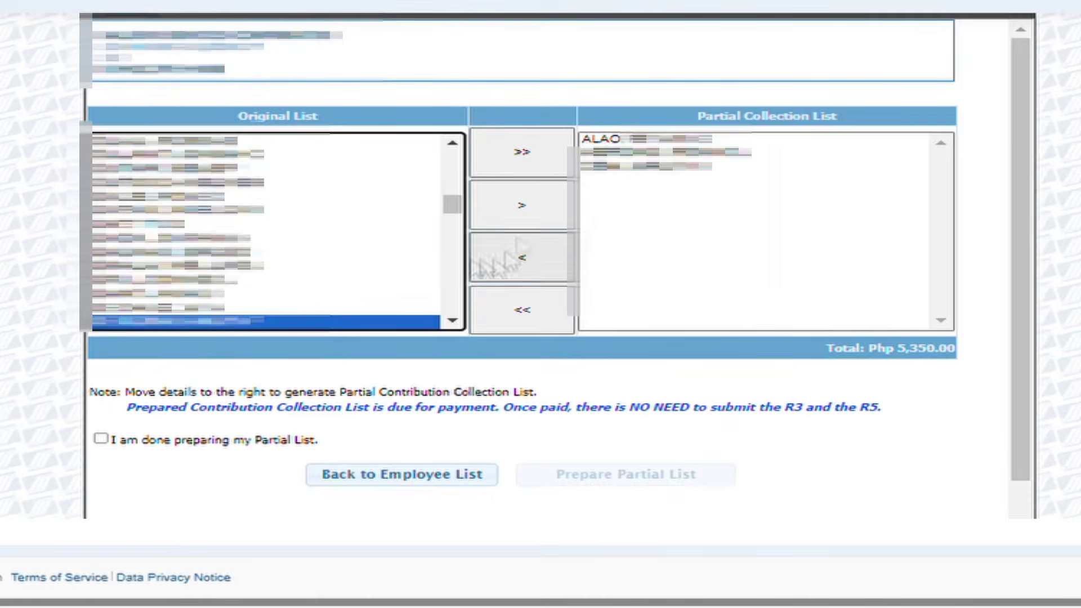
{"action": "left_click", "coordinate": [522, 206]}
{"action": "left_click", "coordinate": [169, 317]}
{"action": "left_click", "coordinate": [518, 209]}
{"action": "left_click", "coordinate": [169, 317]}
{"action": "left_click", "coordinate": [521, 206]}
{"action": "left_click", "coordinate": [169, 236]}
{"action": "left_click", "coordinate": [517, 207]}
Complete the Partial Collection List with another six employees from further down the Original List, making 13 in all.
{"action": "left_click", "coordinate": [205, 239]}
{"action": "type", "text": "m"}
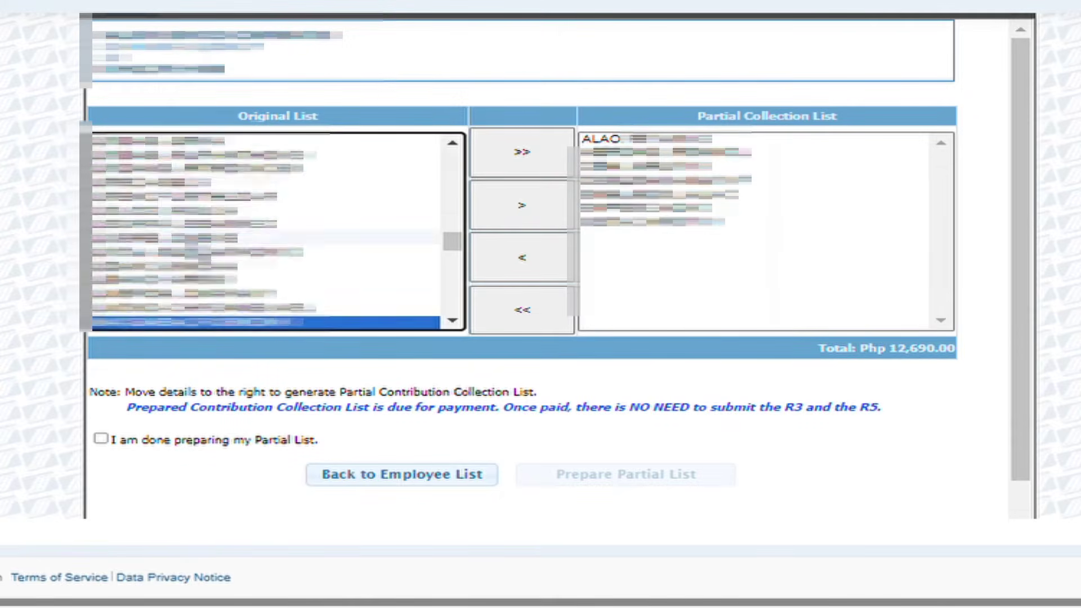
{"action": "left_click", "coordinate": [517, 209]}
{"action": "left_click", "coordinate": [228, 195]}
{"action": "key", "text": "m"}
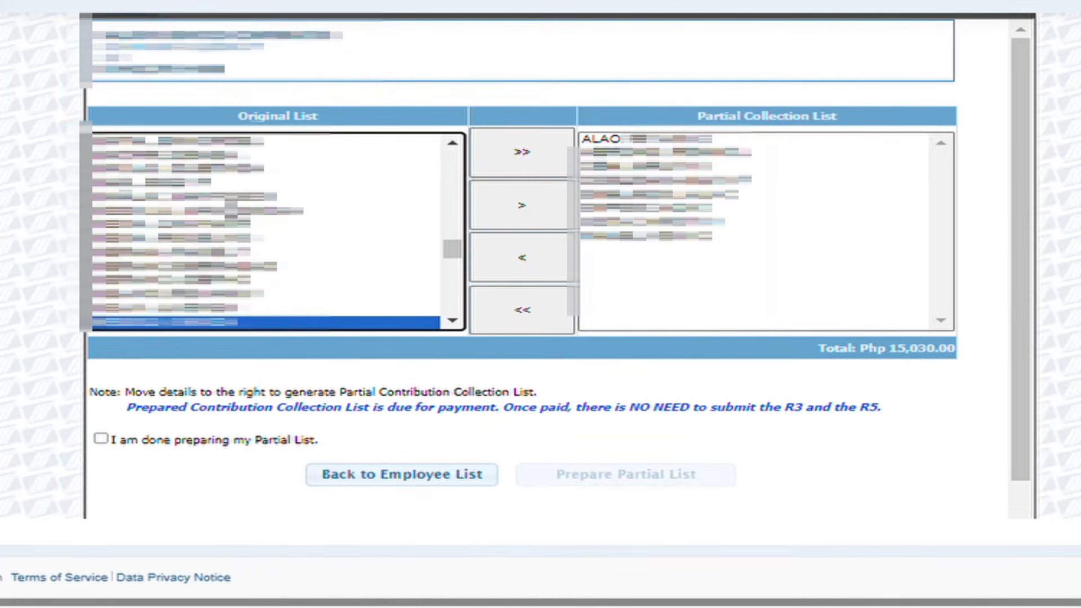
{"action": "left_click", "coordinate": [495, 217]}
{"action": "left_click", "coordinate": [276, 196]}
{"action": "key", "text": "m"}
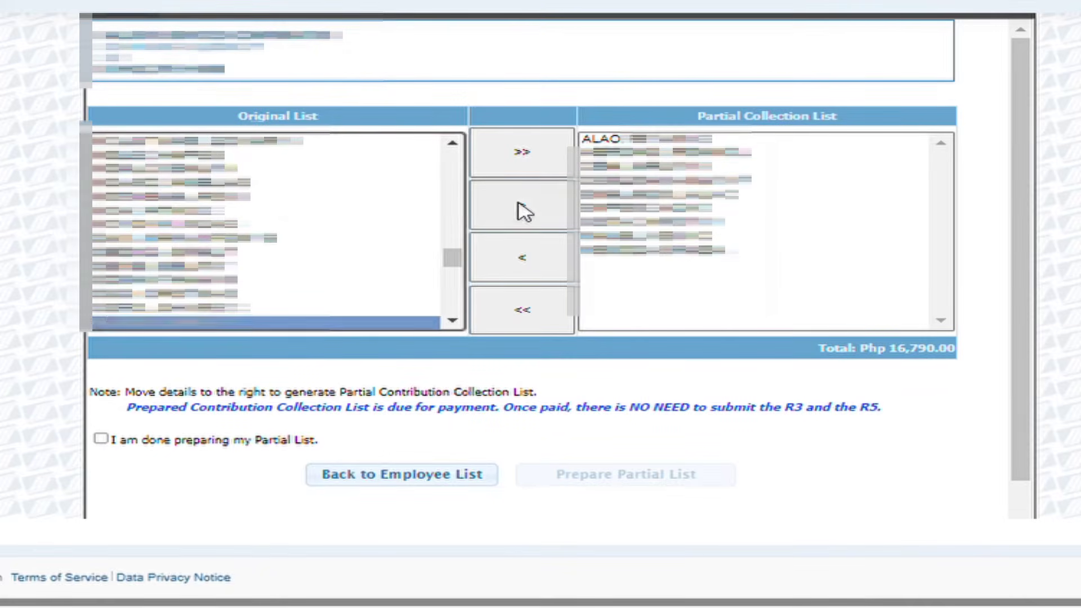
{"action": "left_click", "coordinate": [523, 207]}
{"action": "key", "text": "m"}
{"action": "left_click", "coordinate": [521, 206]}
{"action": "left_click", "coordinate": [507, 208]}
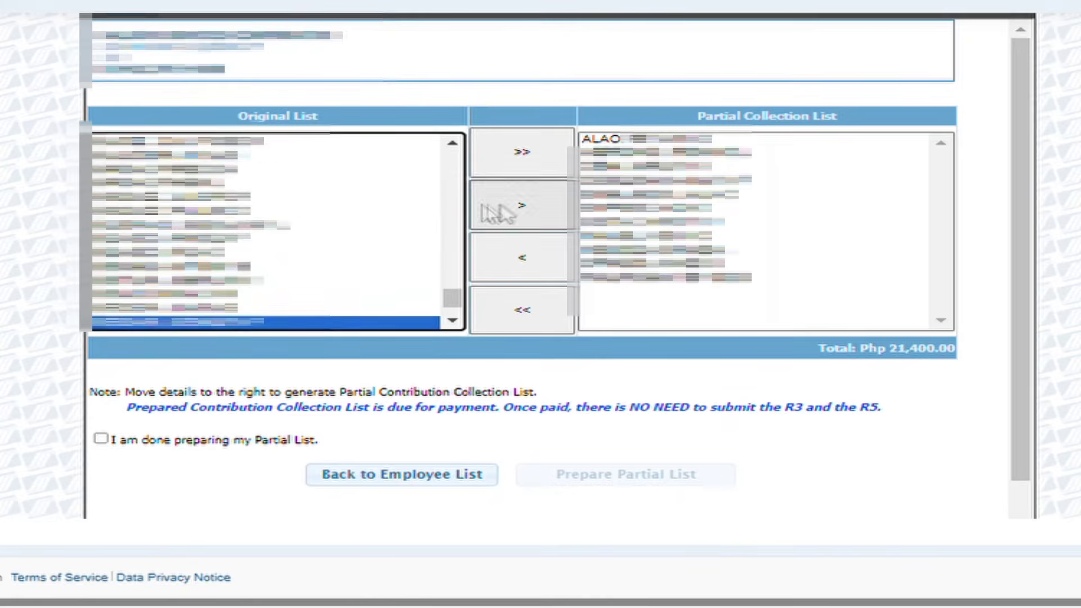
{"action": "key", "text": "m"}
{"action": "left_click", "coordinate": [540, 214]}
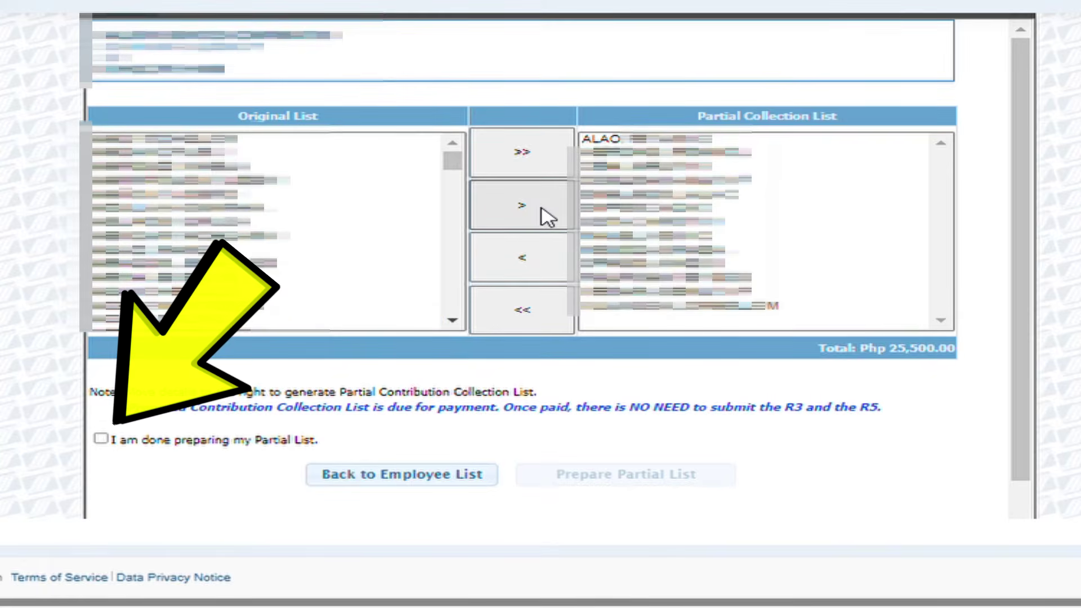
Mark the partial list as done, prepare it, and accept the confirmation for applicable month February 2024.
{"action": "left_click", "coordinate": [110, 442]}
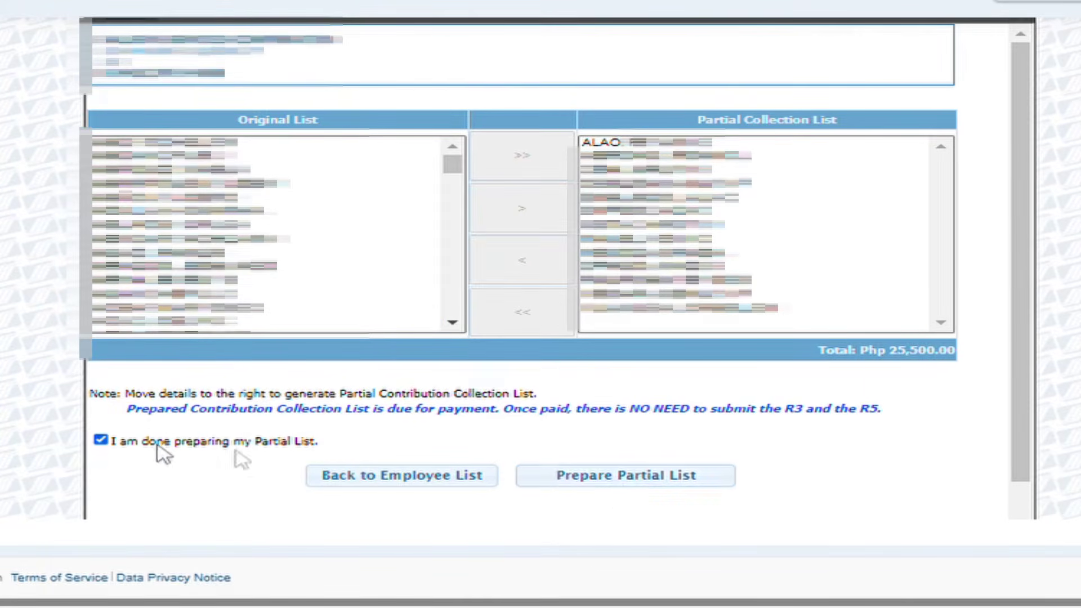
{"action": "left_click", "coordinate": [618, 483]}
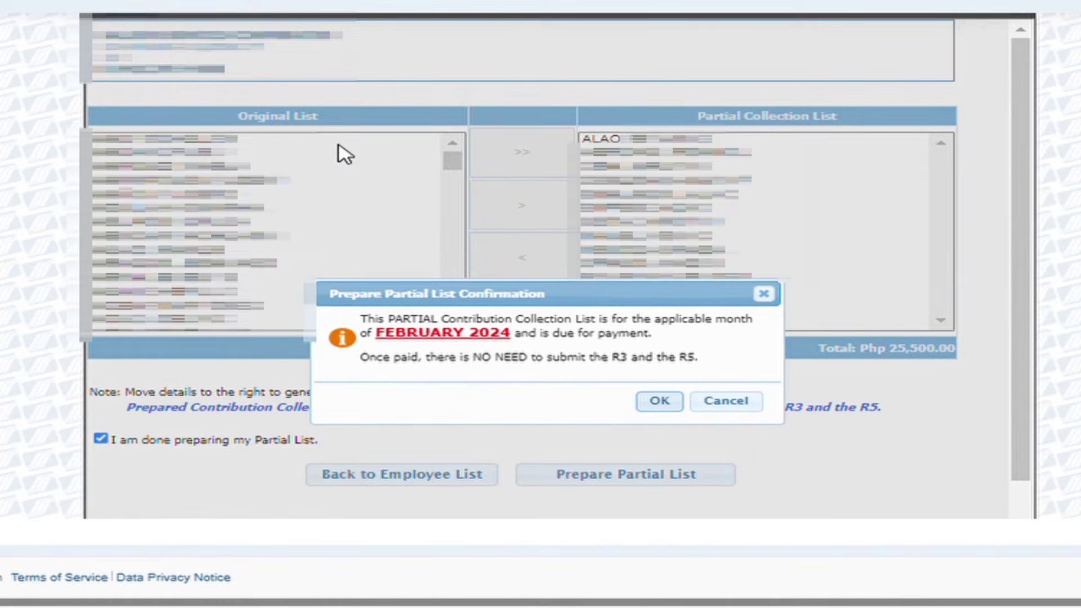
{"action": "left_click", "coordinate": [660, 401]}
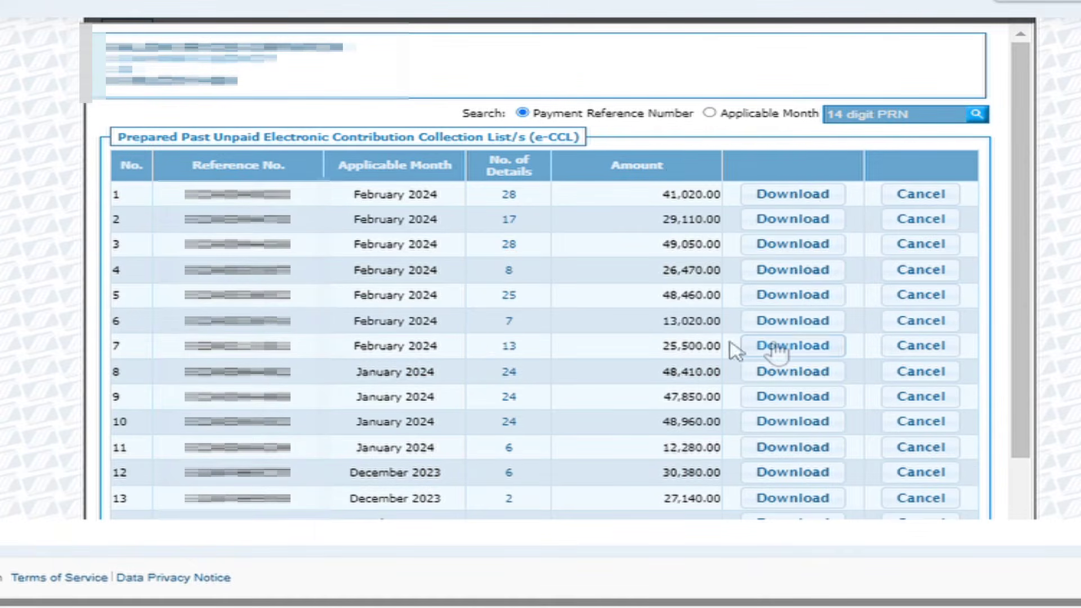
Download the e-CCL of the February 2024 collection list amounting to 25,500.00, without e-mailing it.
{"action": "left_click", "coordinate": [815, 346]}
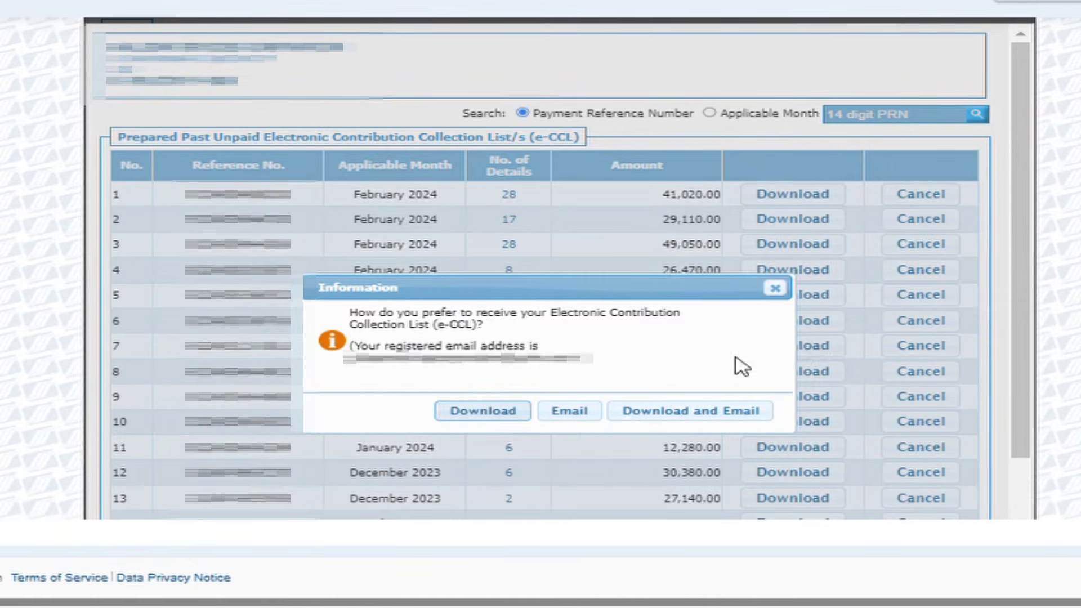
{"action": "left_click", "coordinate": [503, 418]}
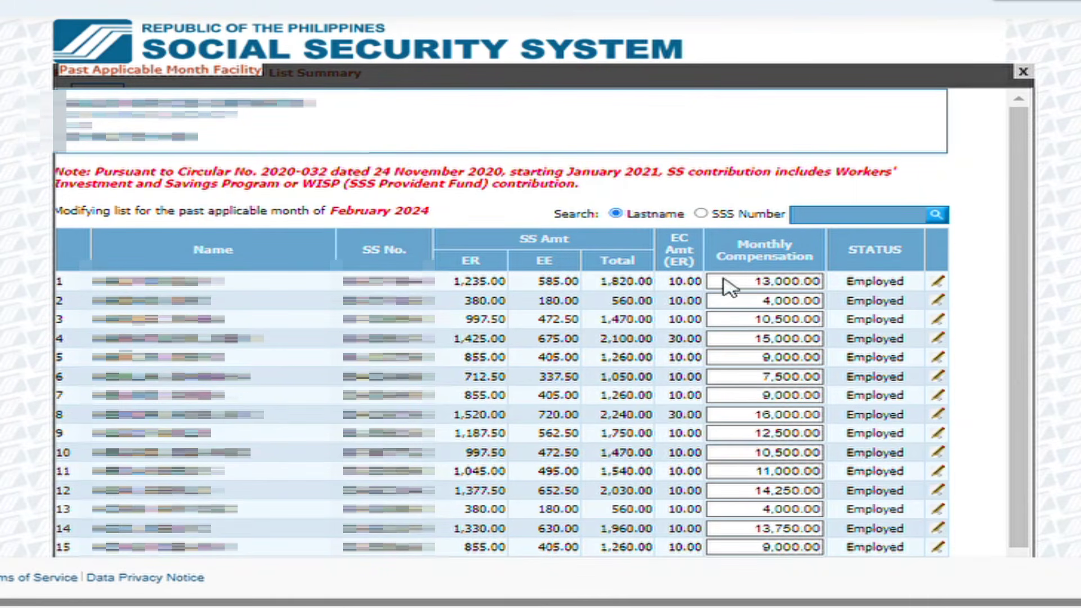
Search the February 2024 employee list by the missing employee's last name.
{"action": "left_click", "coordinate": [874, 217]}
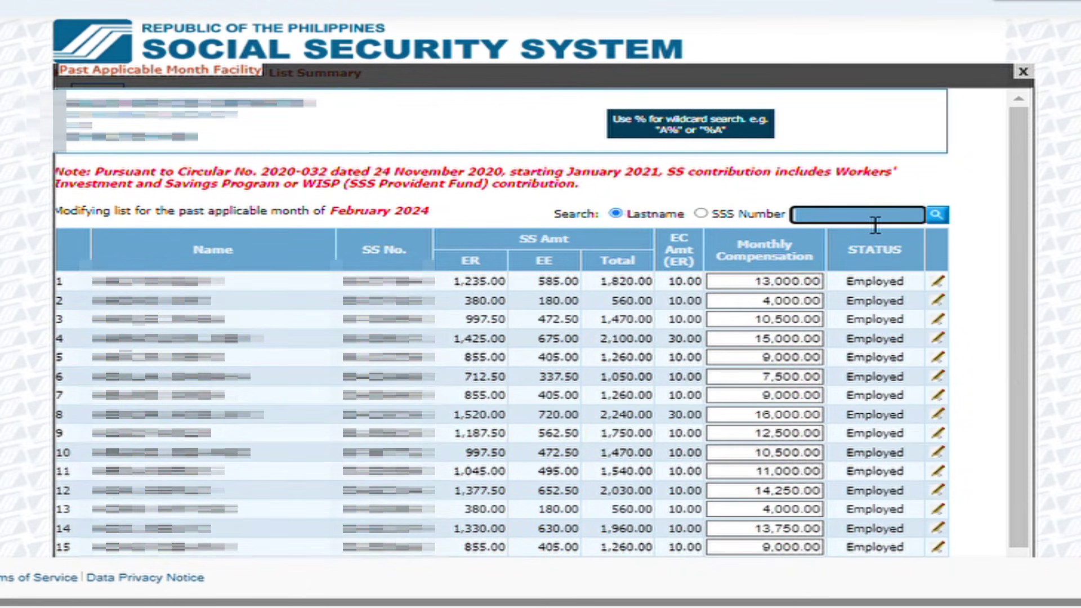
{"action": "type", "text": "LUBAT"}
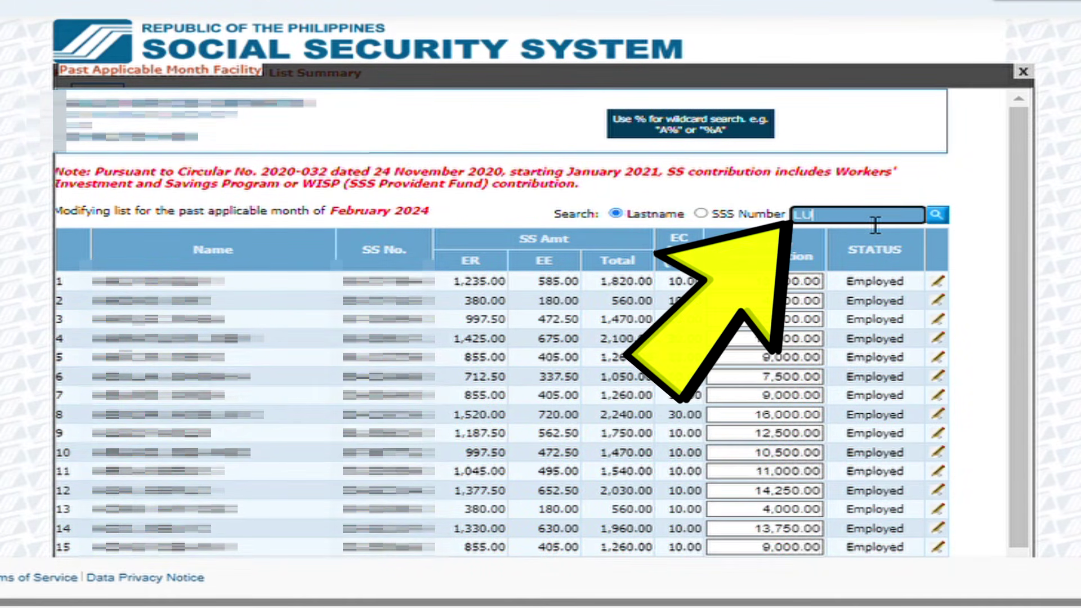
{"action": "left_click", "coordinate": [936, 214]}
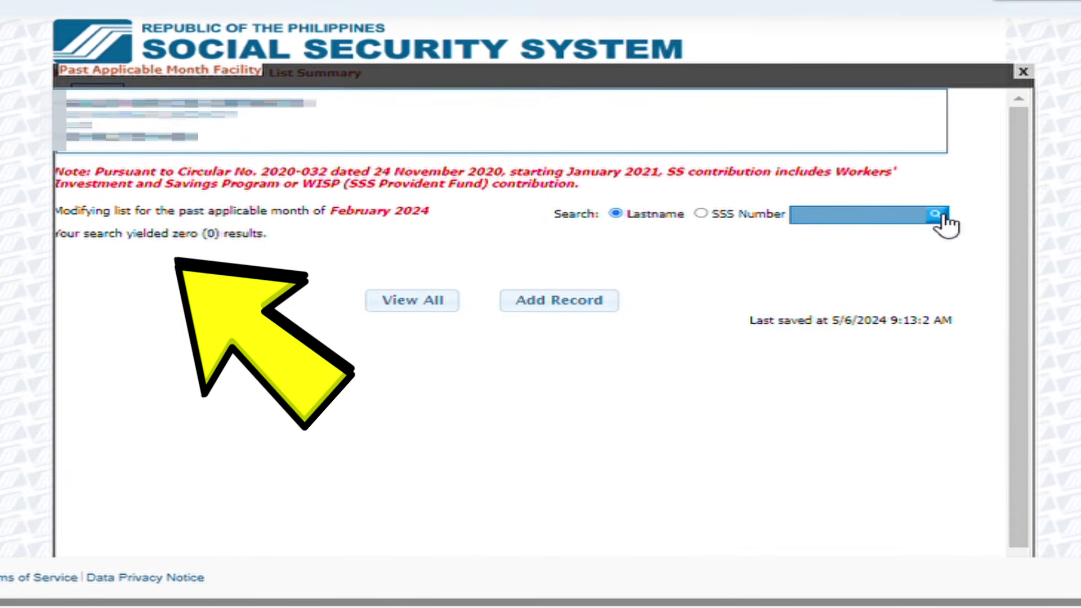
Search the February 2024 list by the same employee's SSS number, copying the number for reuse.
{"action": "left_click", "coordinate": [734, 217]}
{"action": "left_click", "coordinate": [855, 219]}
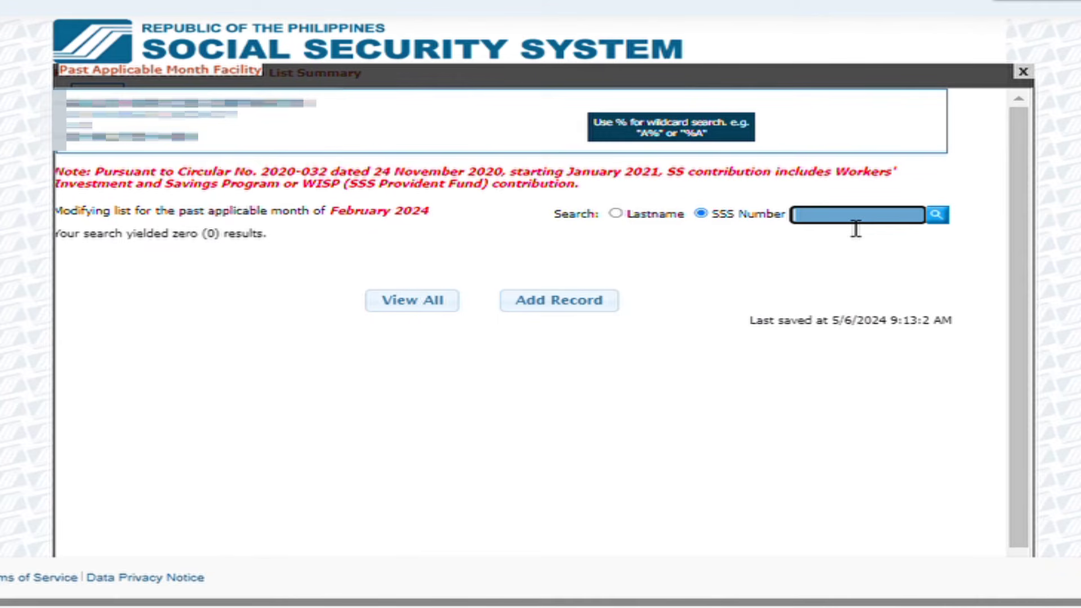
{"action": "type", "text": "08••••••"}
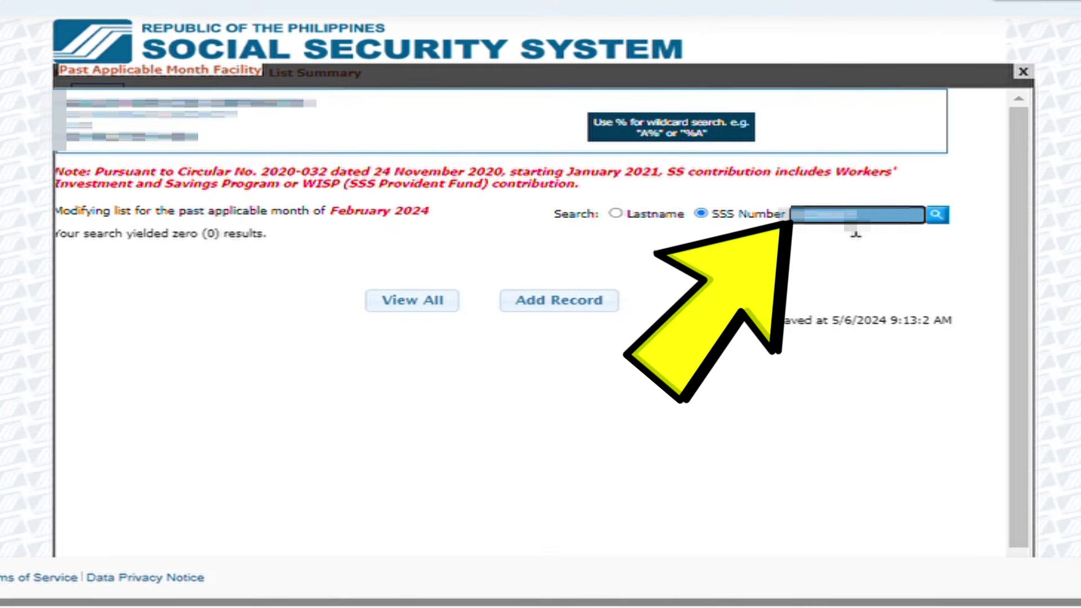
{"action": "type", "text": "•••"}
{"action": "key", "text": "ctrl+a"}
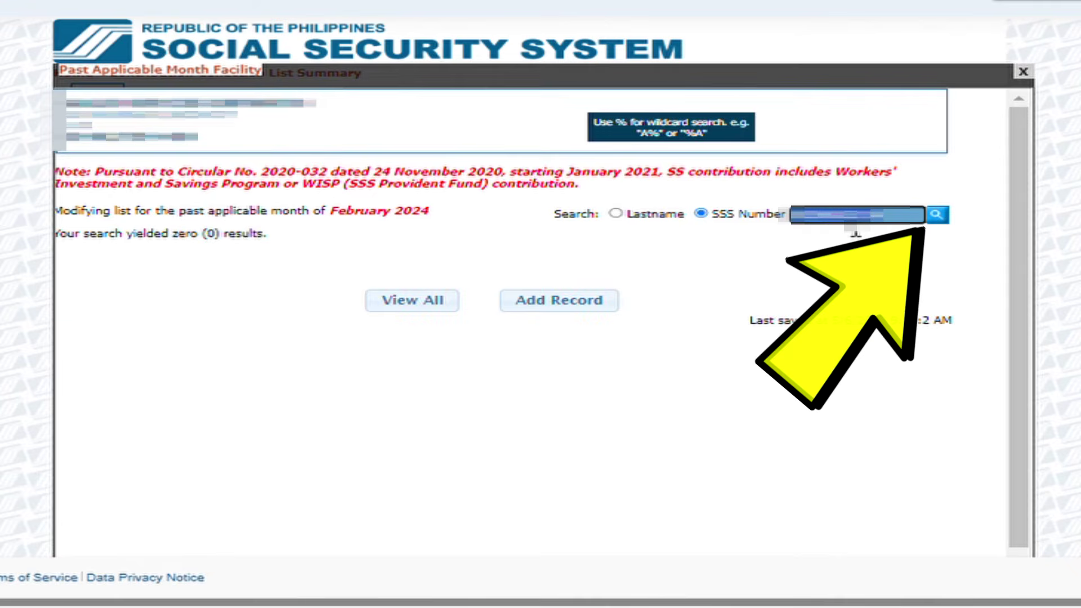
{"action": "left_click", "coordinate": [865, 232]}
{"action": "left_click", "coordinate": [947, 216]}
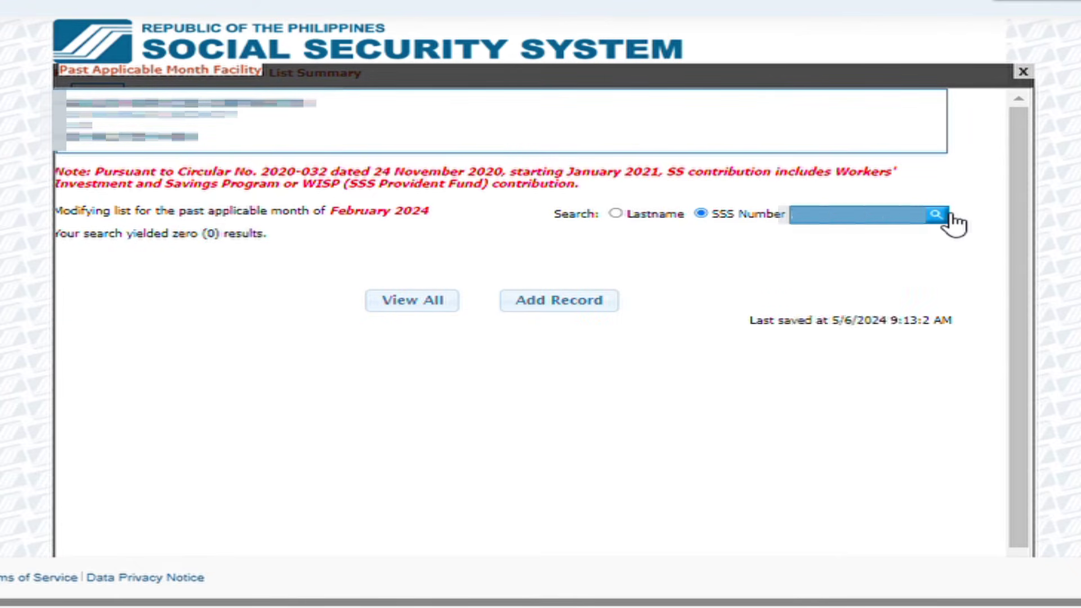
Add and save a record with the copied SSS number and a monthly compensation of 13,000, leaving hiring date and position blank.
{"action": "left_click", "coordinate": [577, 307]}
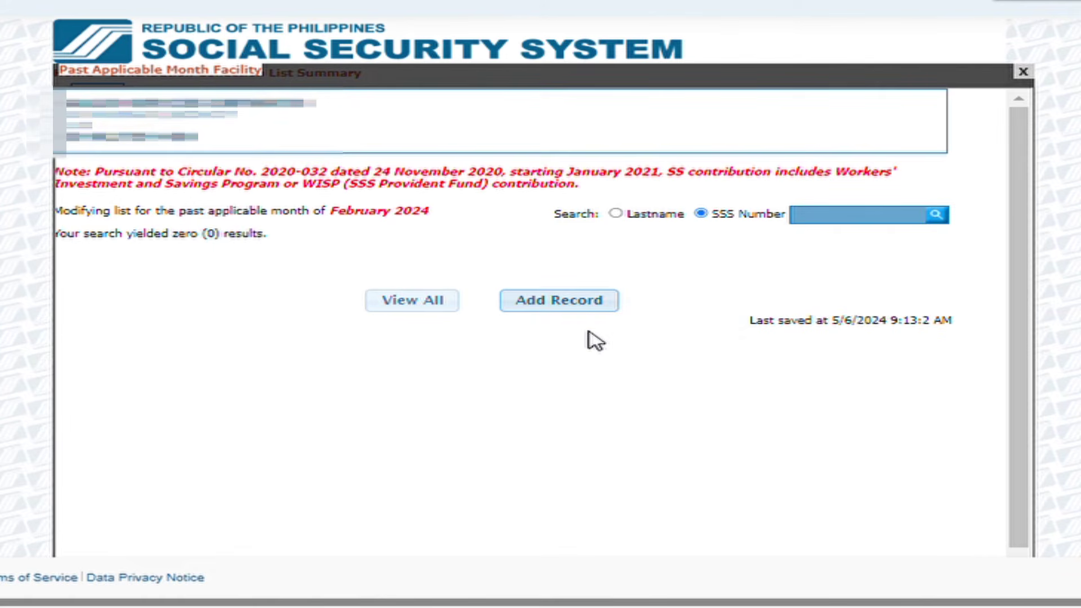
{"action": "key", "text": "ctrl+v"}
{"action": "key", "text": "Tab"}
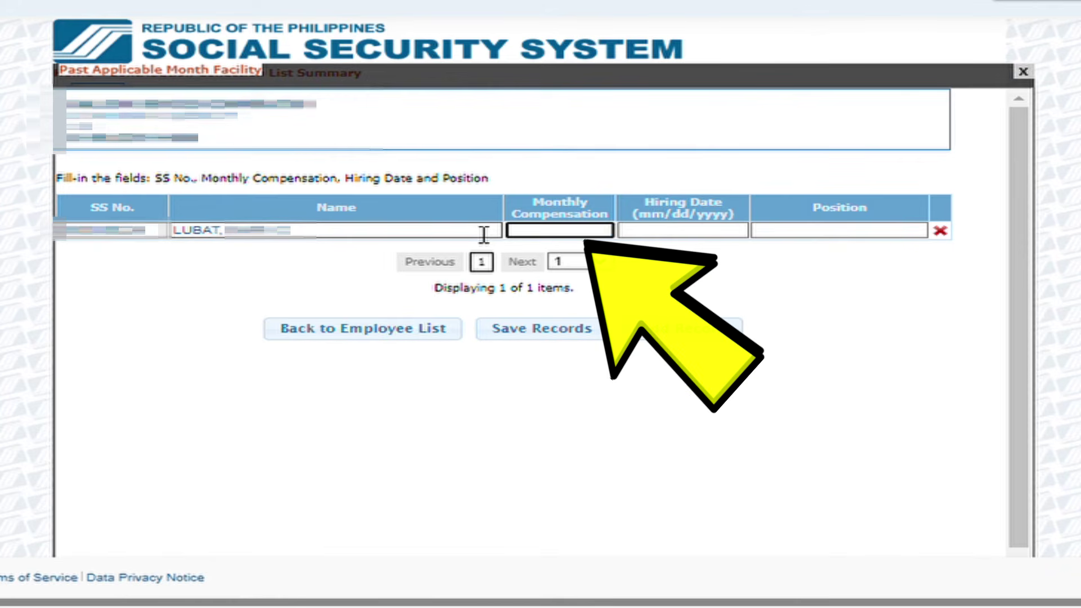
{"action": "type", "text": "13000"}
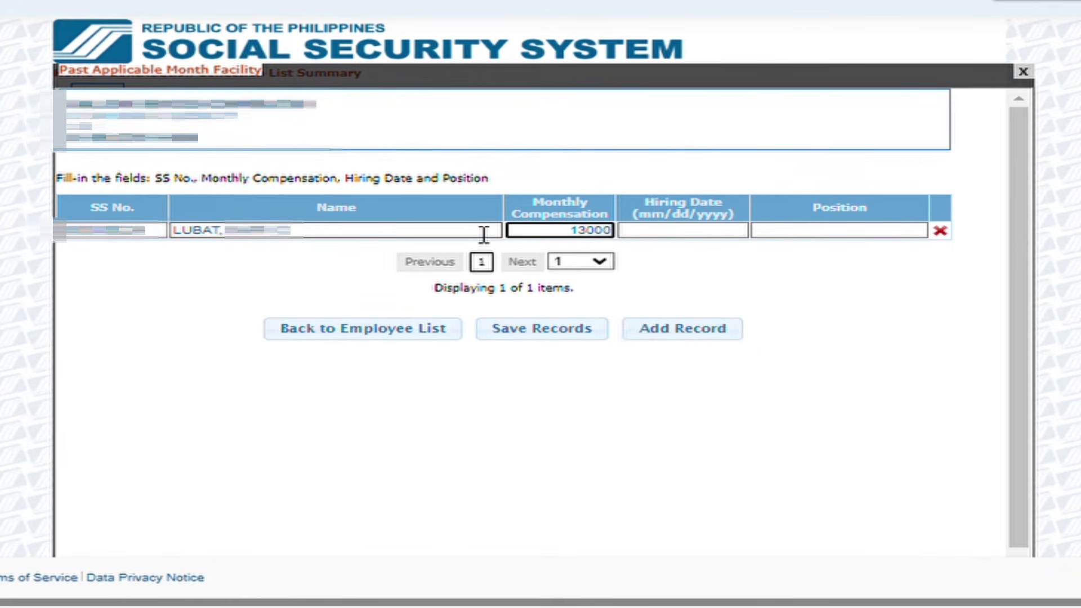
{"action": "key", "text": "Tab"}
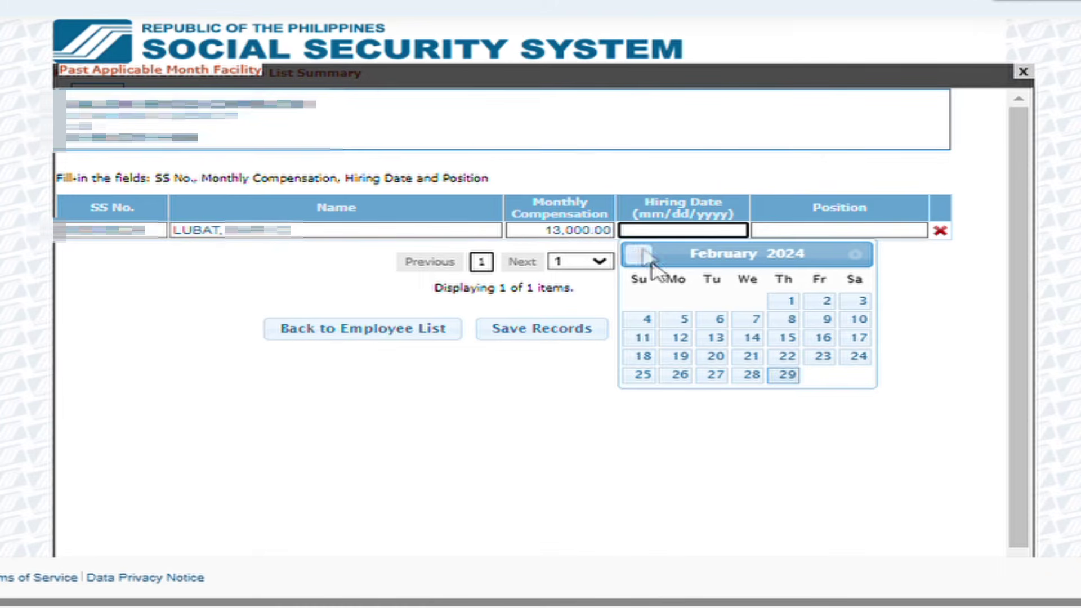
{"action": "left_click", "coordinate": [915, 442]}
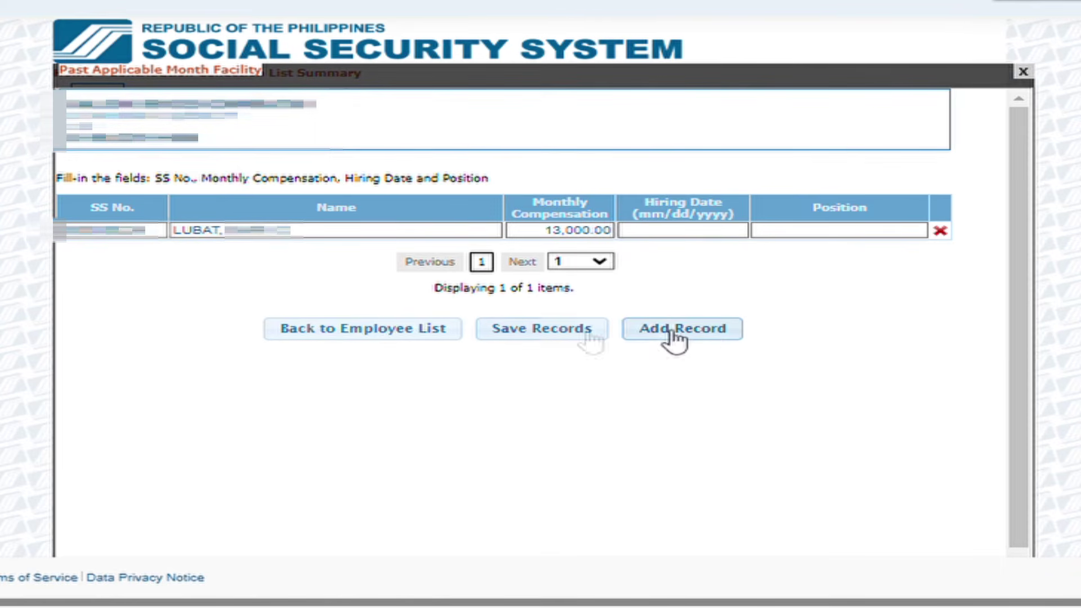
{"action": "left_click", "coordinate": [543, 337]}
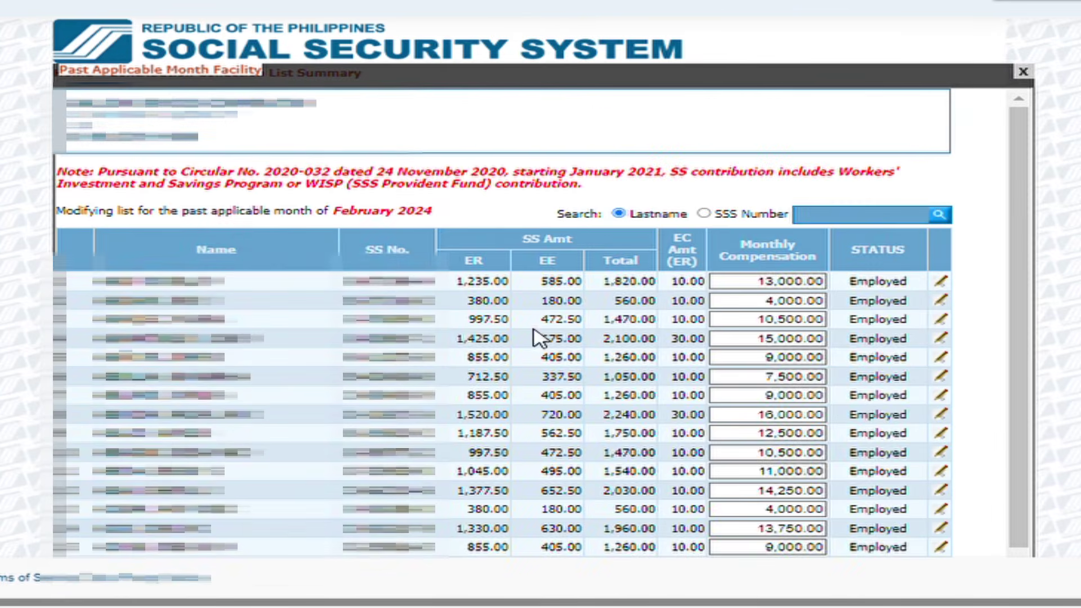
Look up the newly added employee in the February 2024 list by last name.
{"action": "left_click", "coordinate": [863, 219]}
{"action": "type", "text": "LUBAT"}
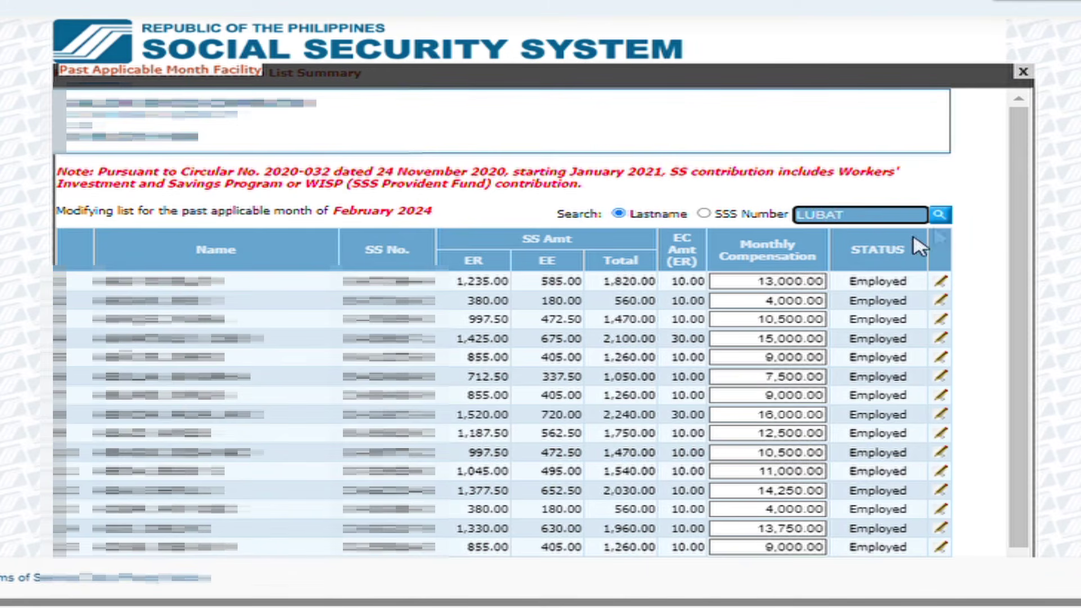
{"action": "left_click", "coordinate": [949, 218]}
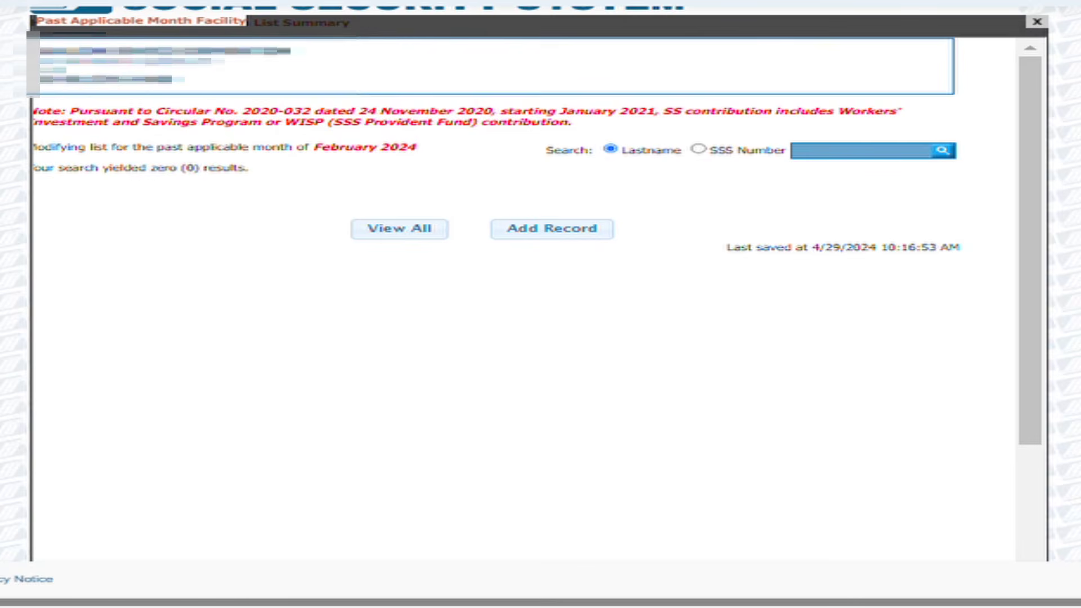
Search the February 2024 list for a newly hired employee by last name and by SSS number.
{"action": "left_click", "coordinate": [868, 153]}
{"action": "type", "text": "DRIC"}
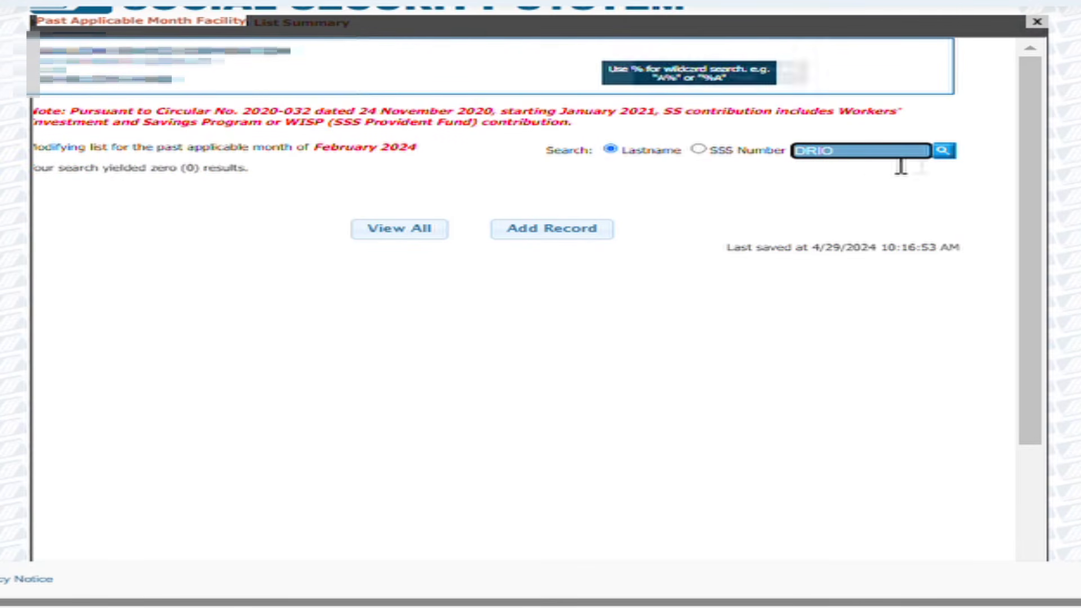
{"action": "key", "text": "BackSpace"}
{"action": "left_click", "coordinate": [698, 149]}
{"action": "left_click", "coordinate": [867, 153]}
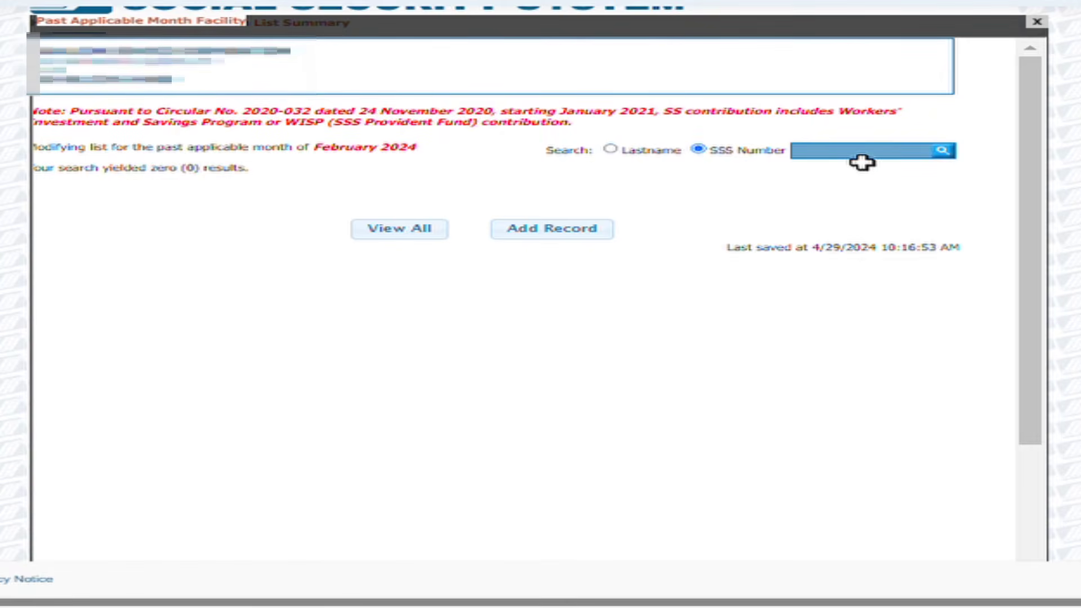
{"action": "left_click", "coordinate": [863, 164]}
{"action": "key", "text": "ctrl+v"}
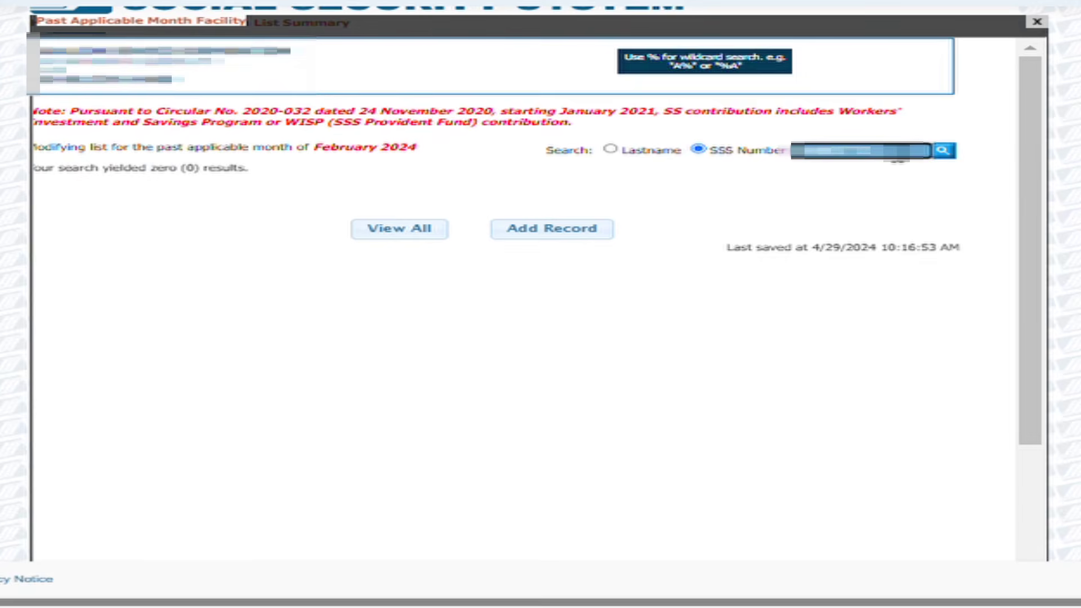
{"action": "left_click", "coordinate": [944, 151]}
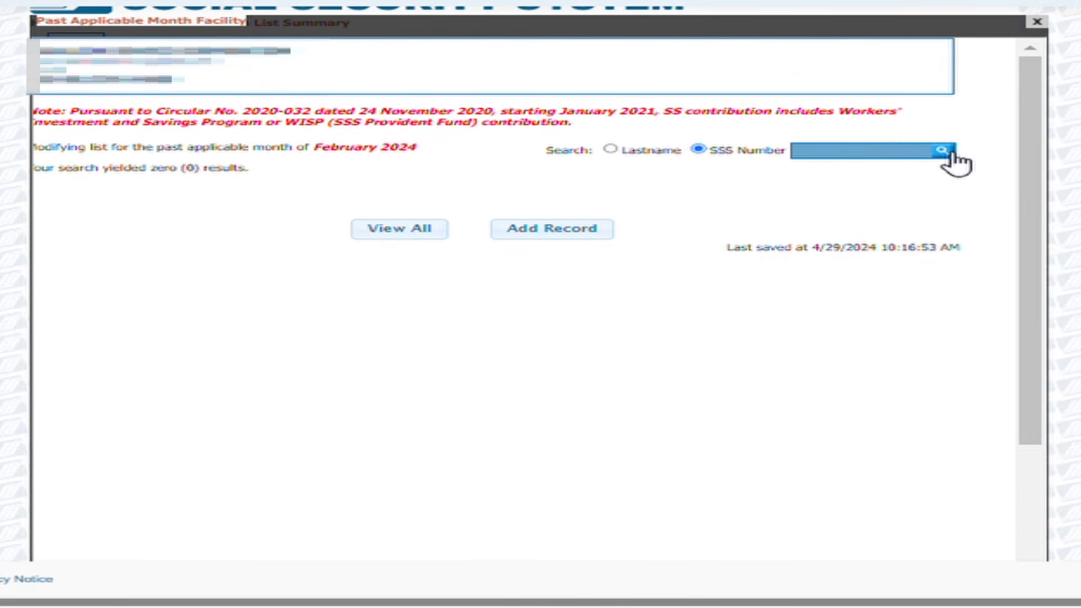
Add a record for the newly hired employee with the SSS number and a monthly compensation of 16,500.
{"action": "left_click", "coordinate": [586, 236]}
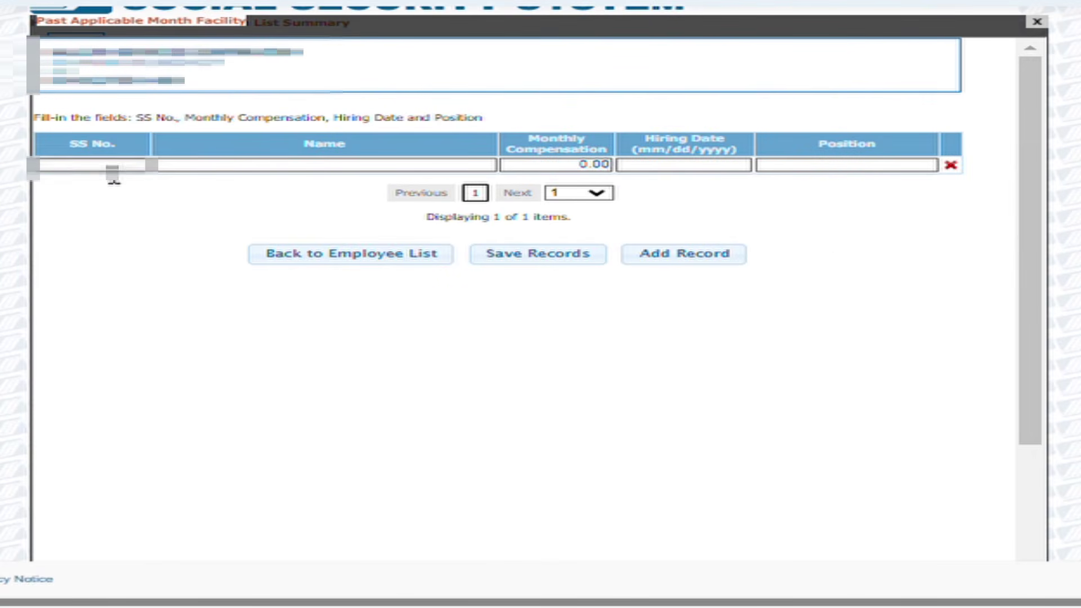
{"action": "left_click", "coordinate": [114, 171]}
{"action": "key", "text": "ctrl+v"}
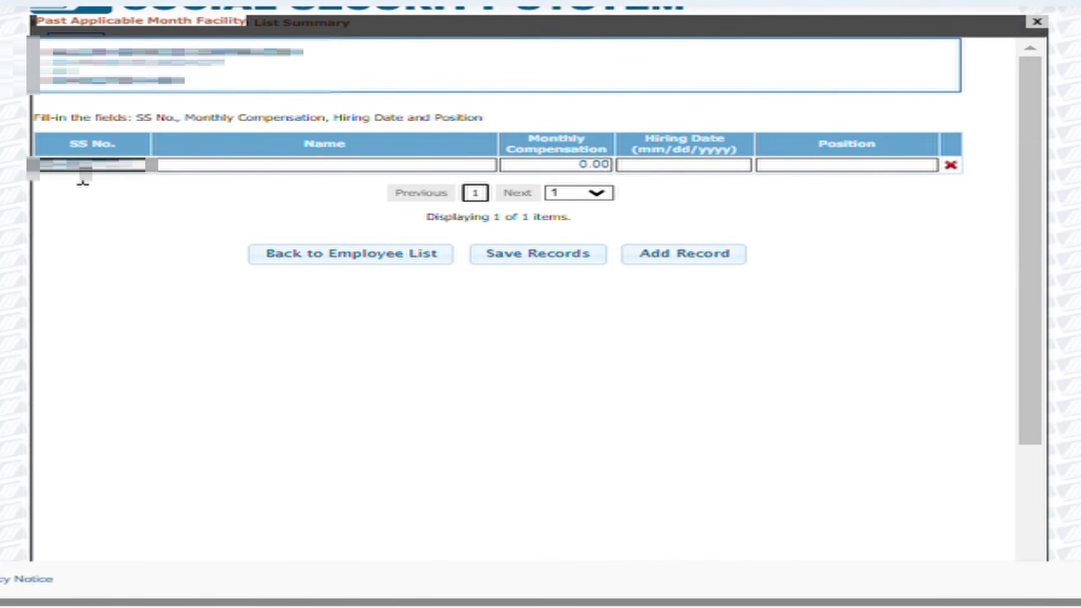
{"action": "key", "text": "Tab"}
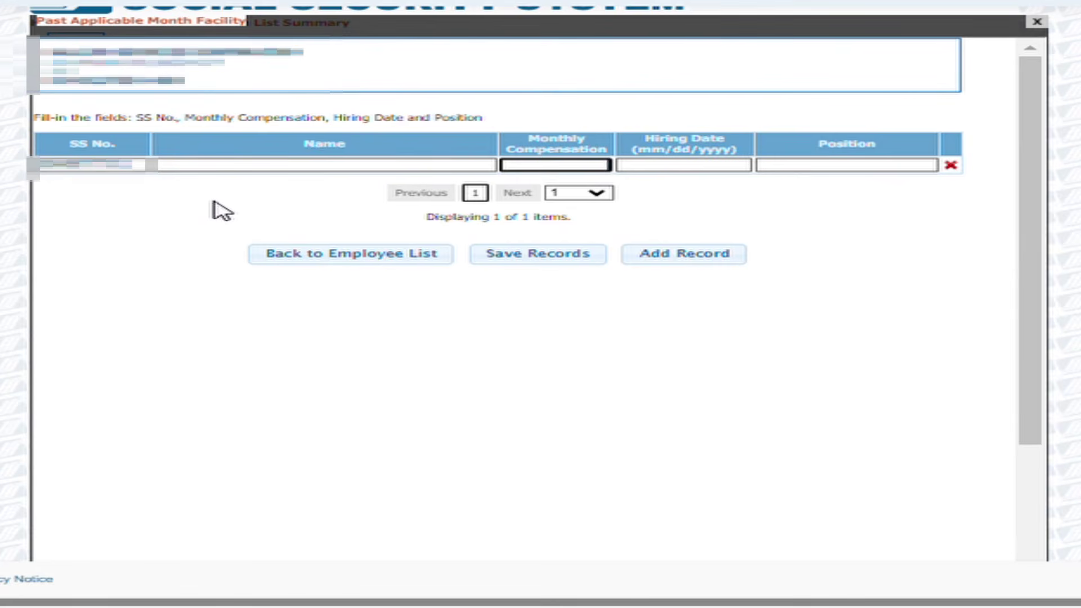
{"action": "type", "text": "16500"}
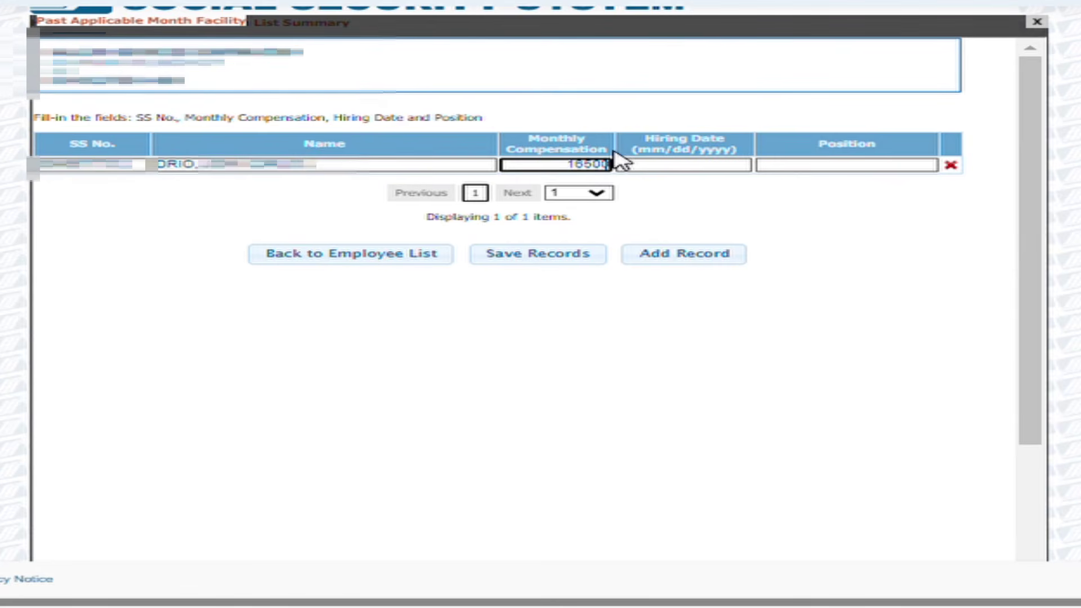
{"action": "key", "text": "Tab"}
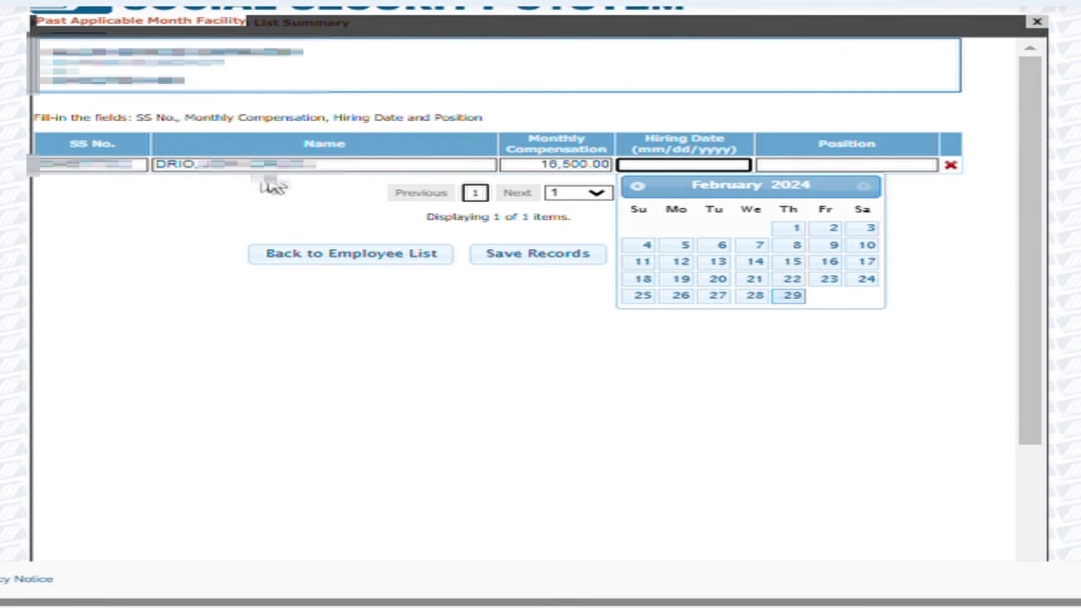
{"action": "left_click", "coordinate": [948, 369]}
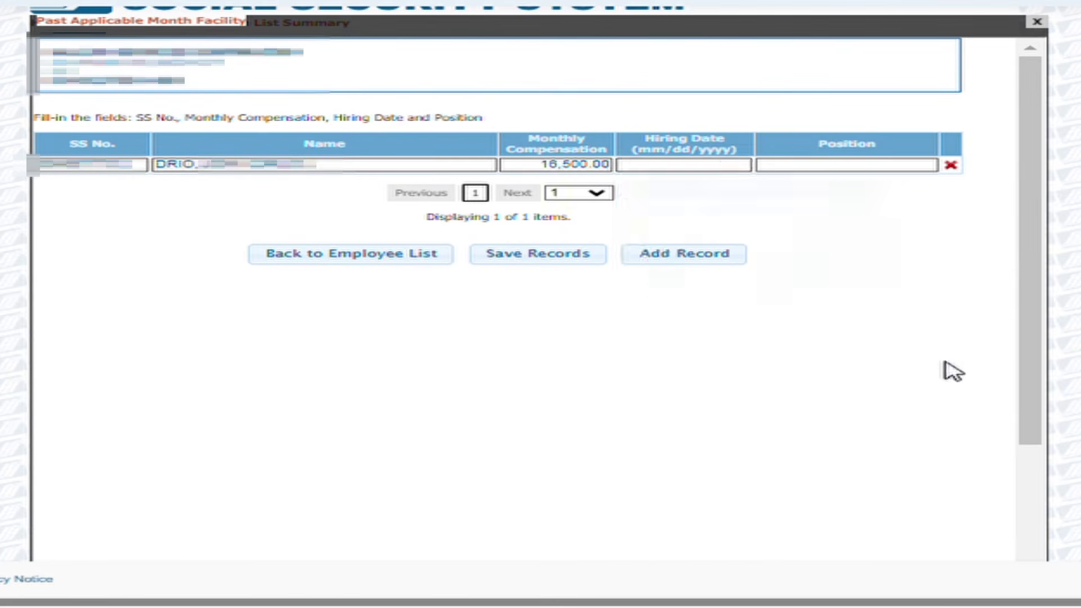
Enter the hiring date 01/23/2024, leave the position blank, and save the new employee record.
{"action": "left_click", "coordinate": [680, 164]}
{"action": "type", "text": "01"}
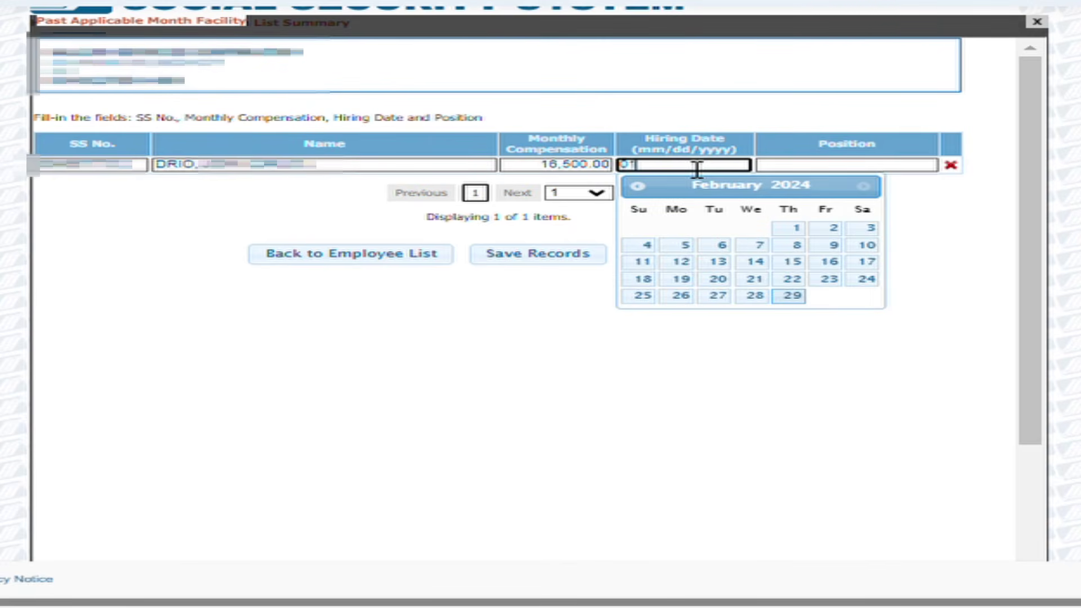
{"action": "type", "text": "/23/2024"}
{"action": "key", "text": "Tab"}
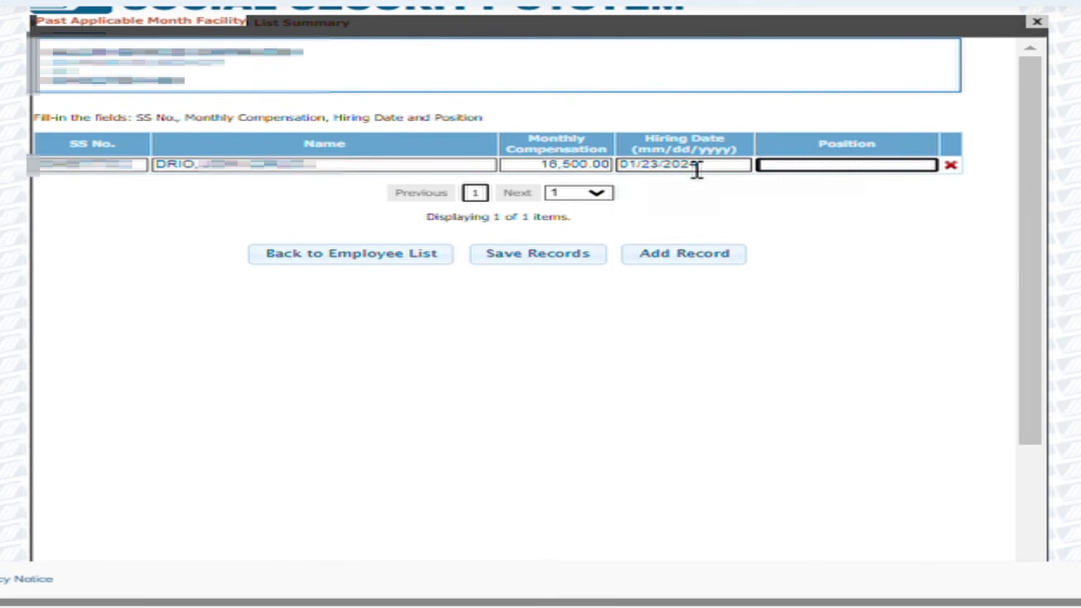
{"action": "left_click", "coordinate": [543, 256]}
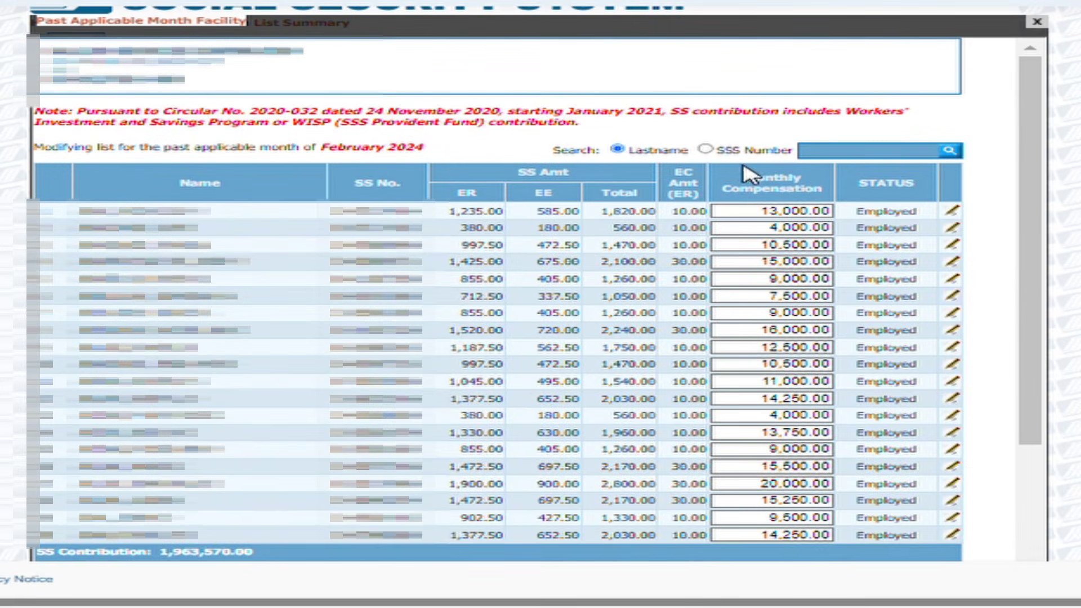
Check the newly hired employee's saved entry in the February 2024 list by searching for the last name.
{"action": "left_click", "coordinate": [841, 152]}
{"action": "type", "text": "DRIG"}
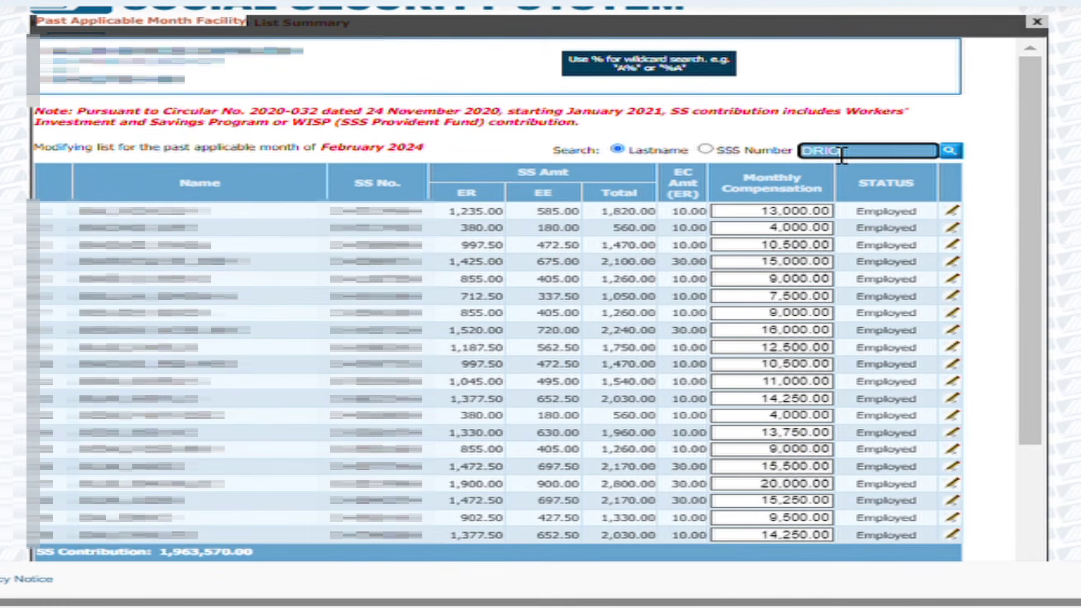
{"action": "key", "text": "Tab"}
{"action": "key", "text": "Return"}
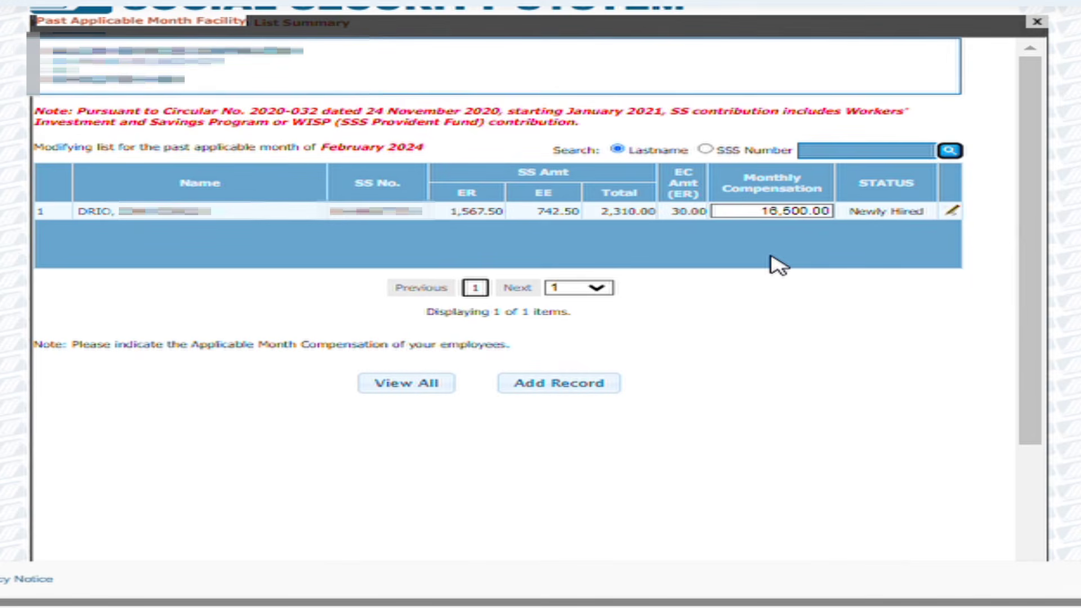
{"action": "left_click", "coordinate": [868, 459]}
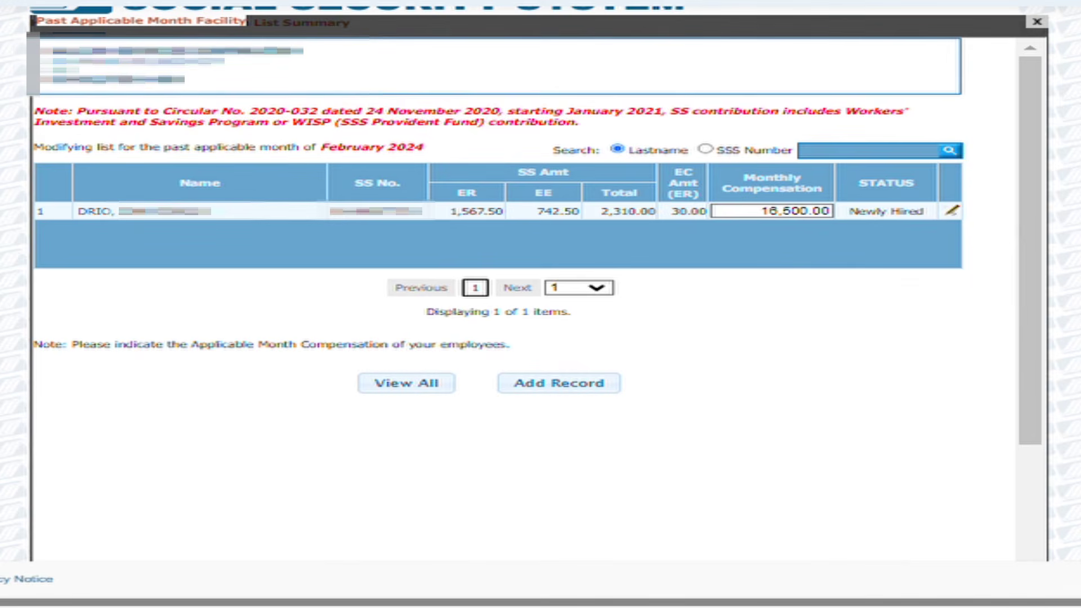